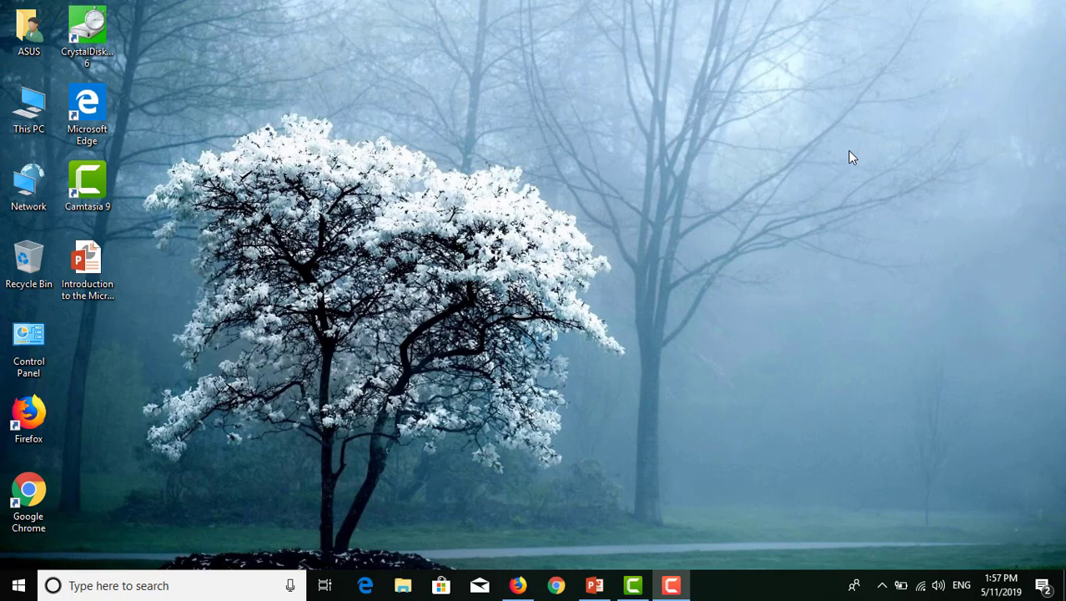
Switch to the Azure portal in Firefox and apply the dark blue theme with the black sidebar in the portal settings.
{"action": "left_click", "coordinate": [518, 585]}
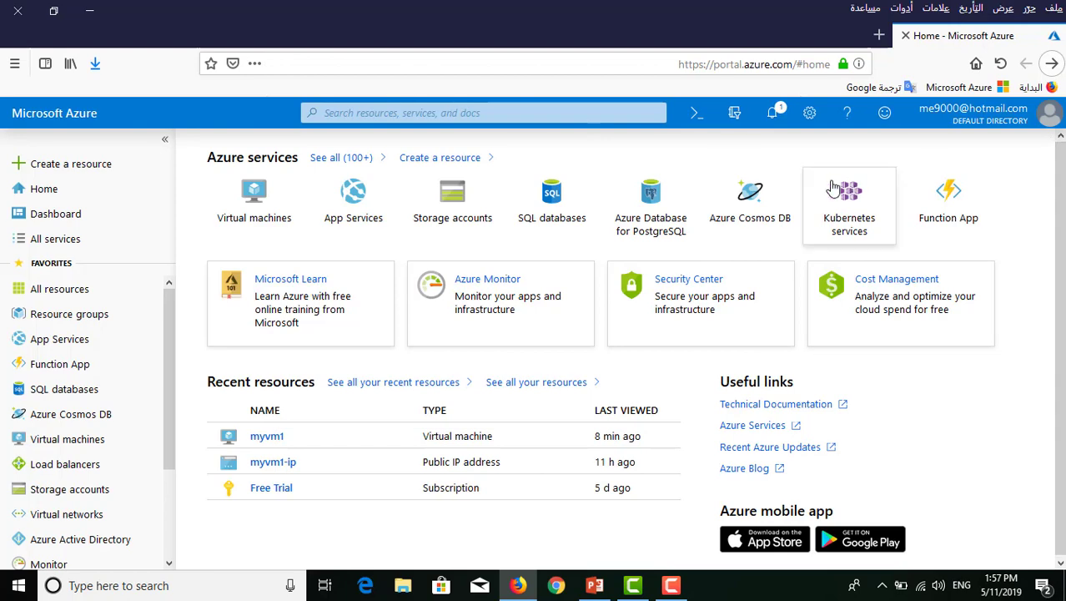
{"action": "left_click", "coordinate": [809, 115]}
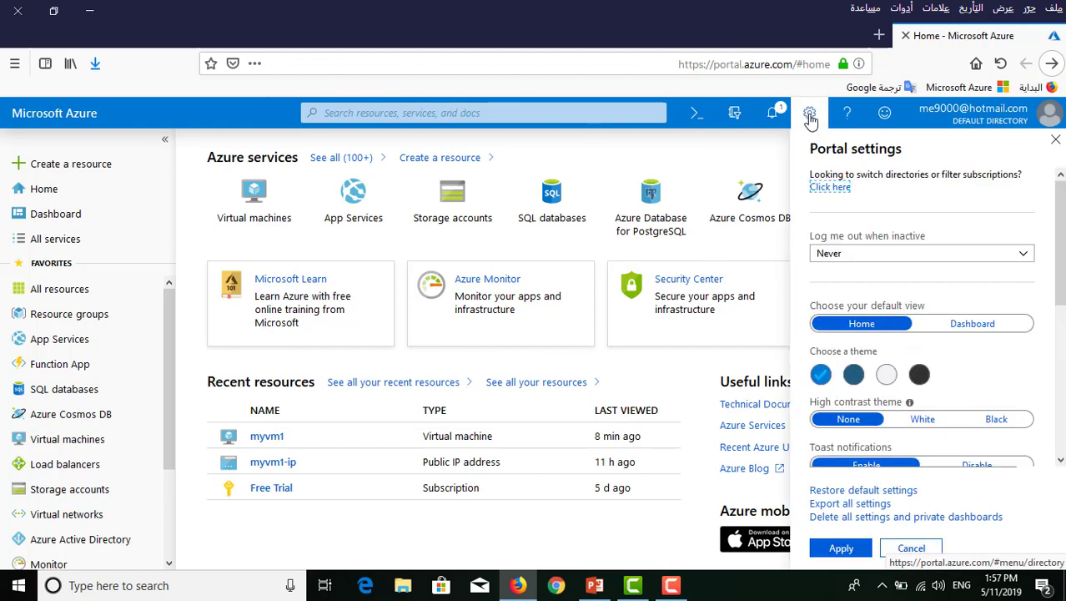
{"action": "left_click", "coordinate": [853, 375]}
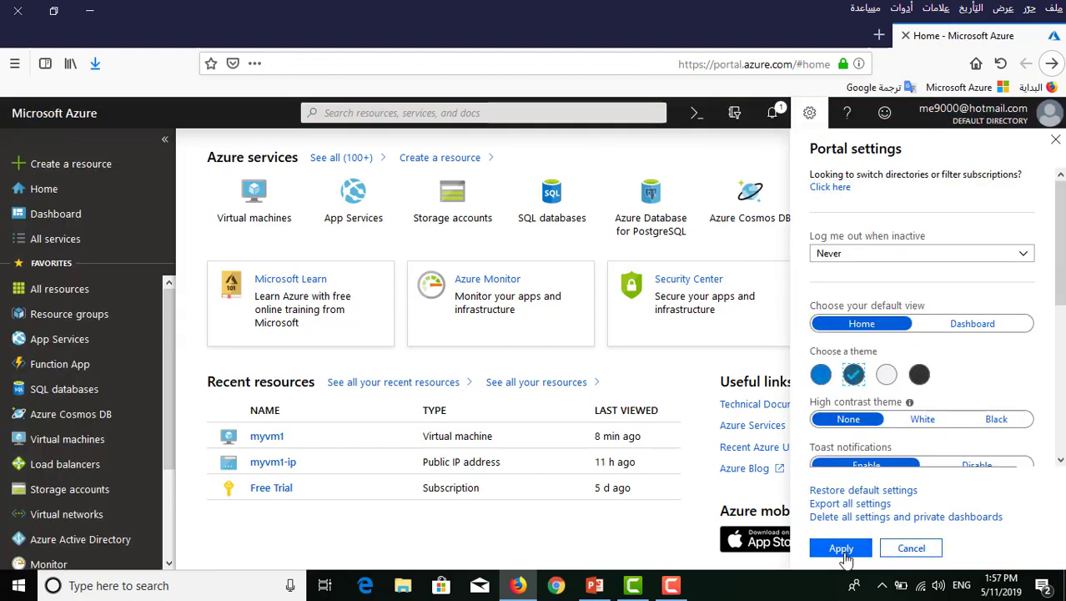
{"action": "left_click", "coordinate": [843, 549]}
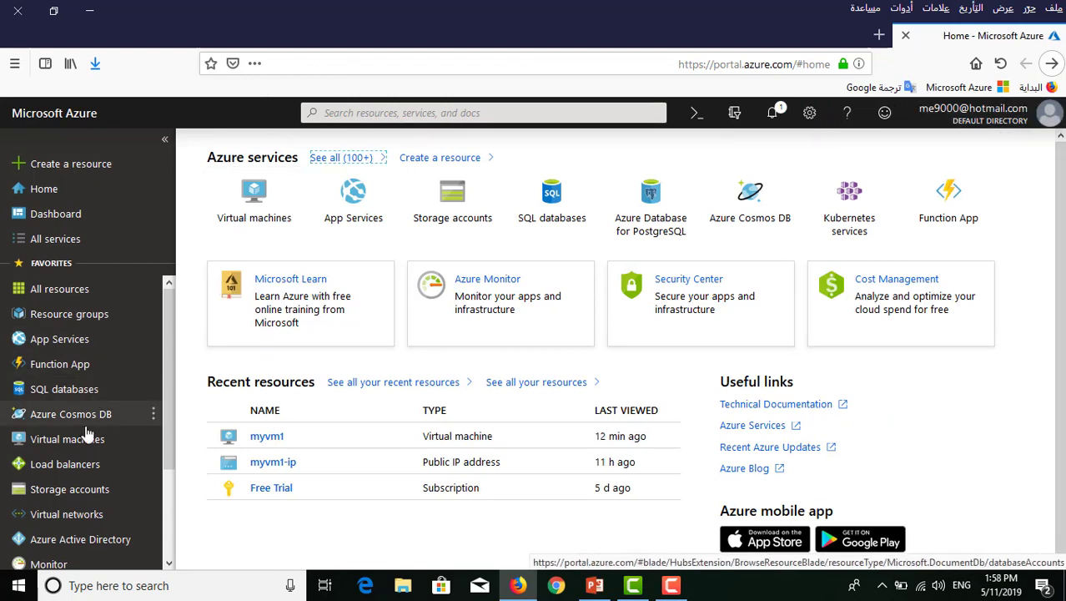
Start the virtual machine myvm1 from the list of virtual machines.
{"action": "left_click", "coordinate": [253, 200]}
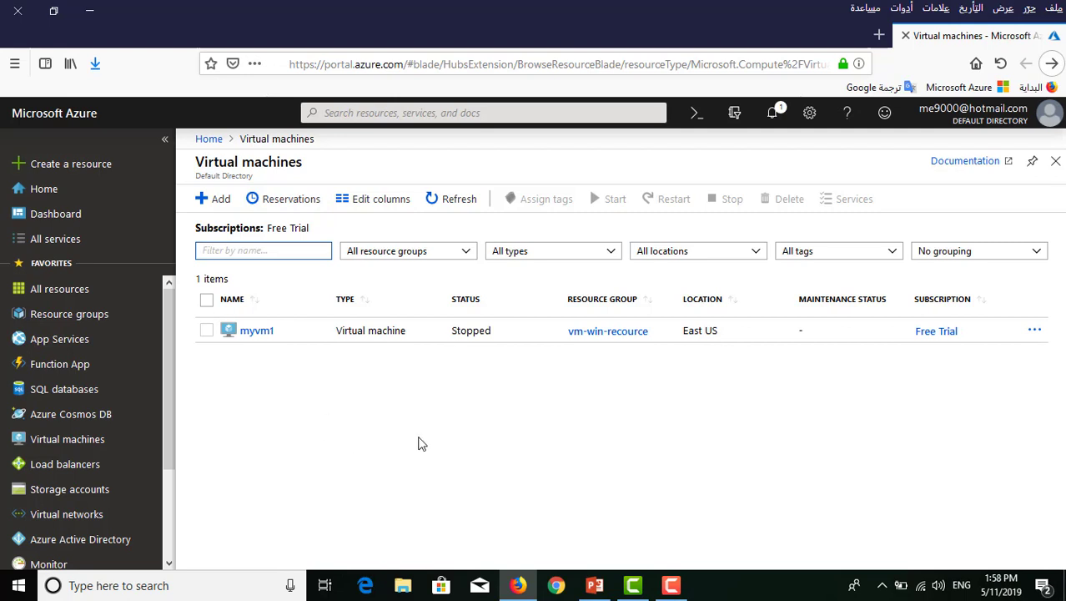
{"action": "left_click", "coordinate": [207, 330]}
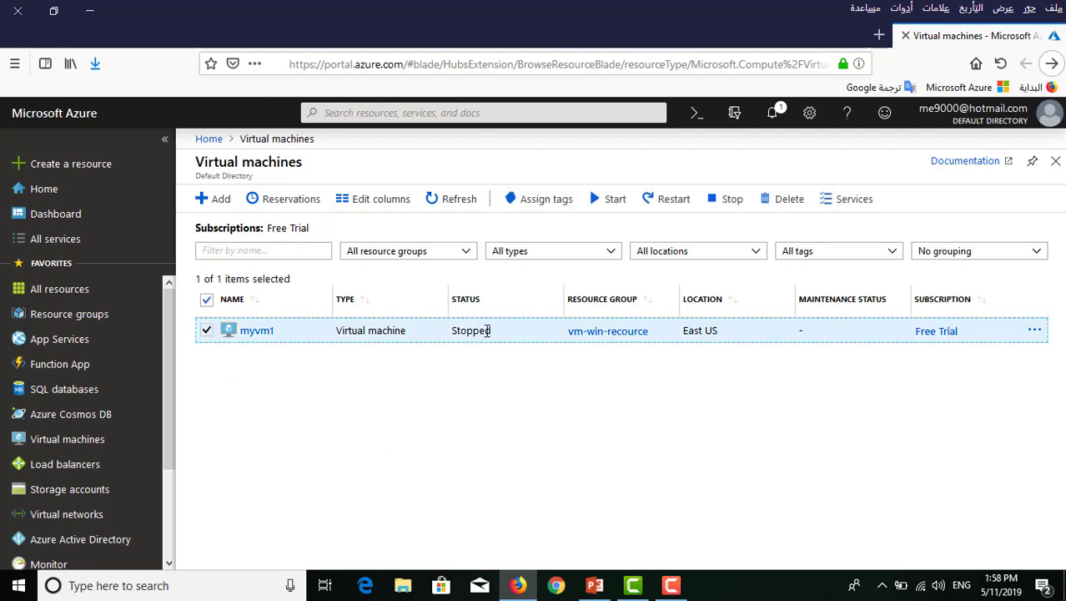
{"action": "left_click", "coordinate": [1034, 331]}
{"action": "left_click", "coordinate": [895, 393]}
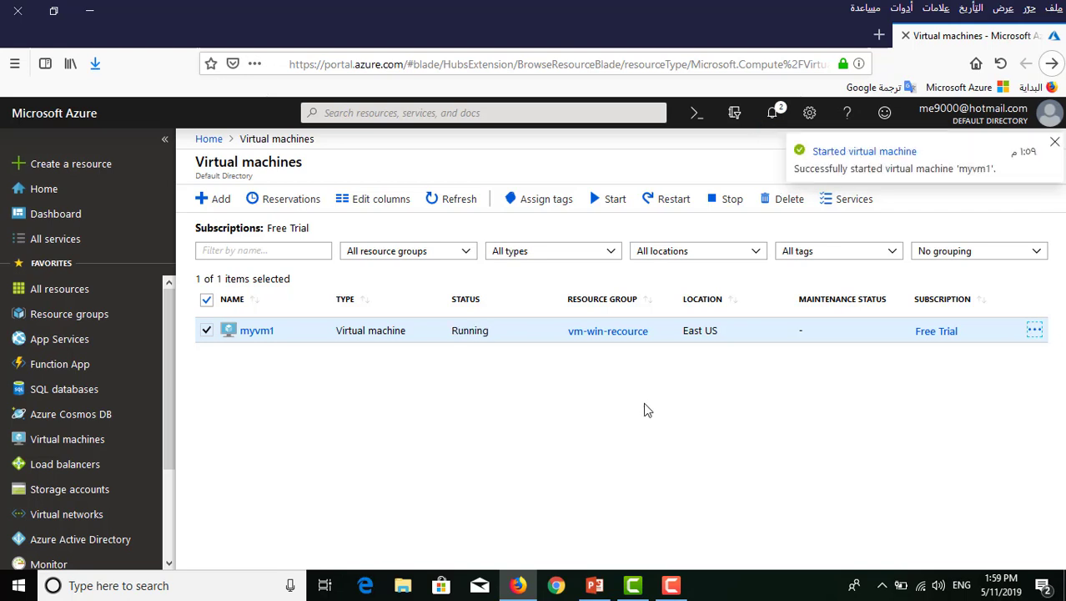
Open the connection settings of myvm1, download its RDP file and open it with Remote Desktop Connection.
{"action": "left_click", "coordinate": [1034, 330]}
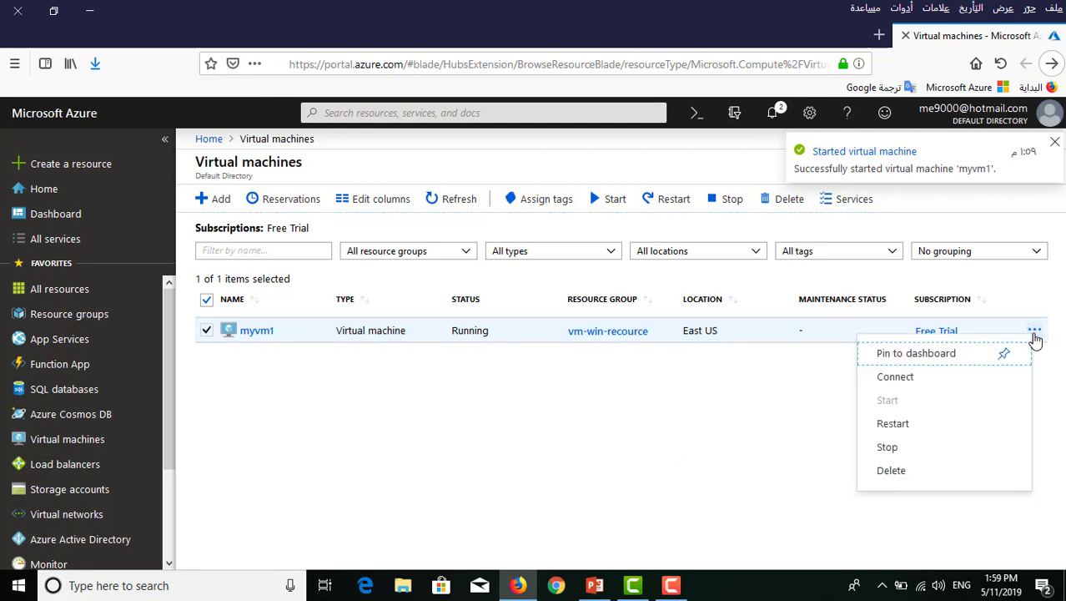
{"action": "left_click", "coordinate": [895, 377]}
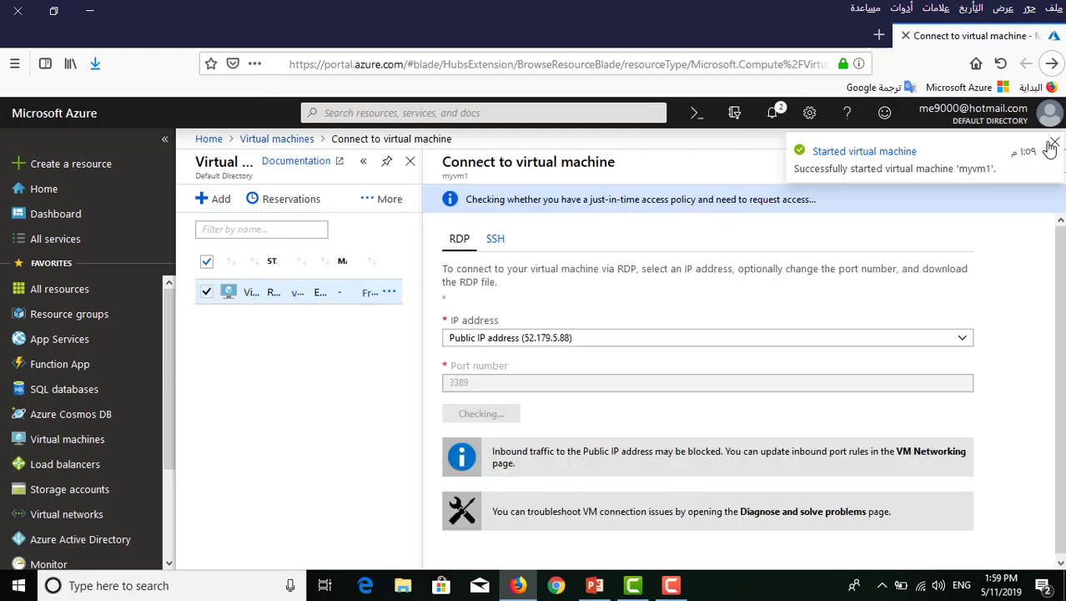
{"action": "left_click", "coordinate": [1054, 143]}
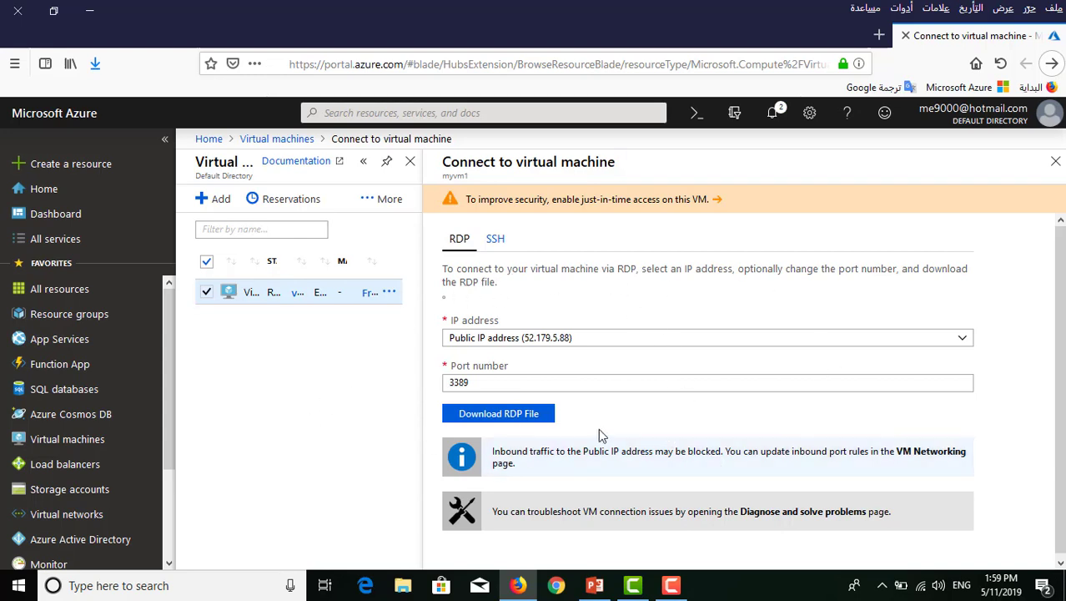
{"action": "left_click", "coordinate": [523, 414]}
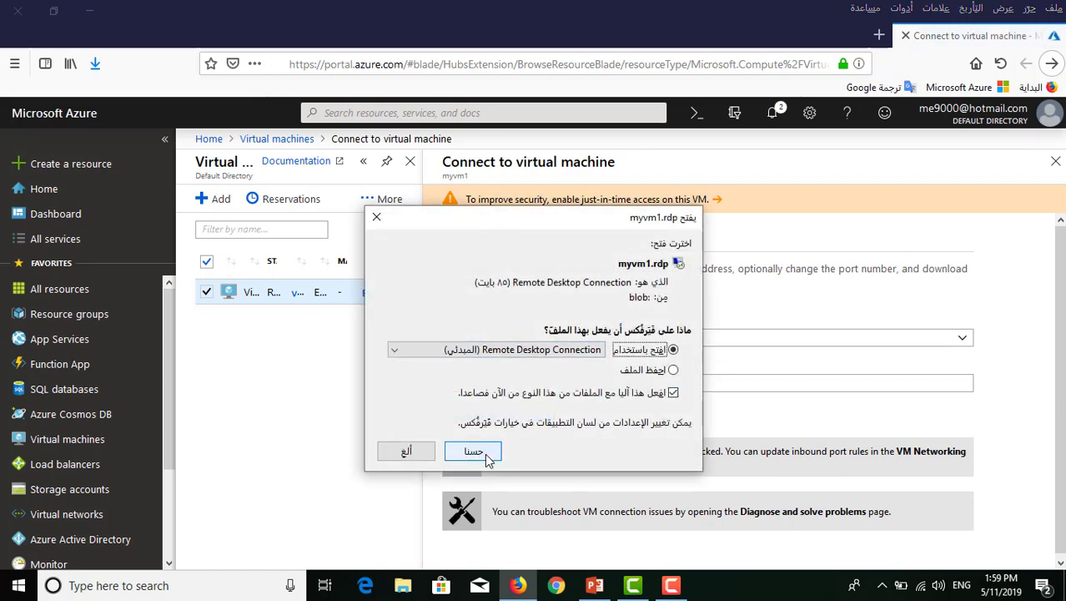
{"action": "left_click", "coordinate": [484, 451]}
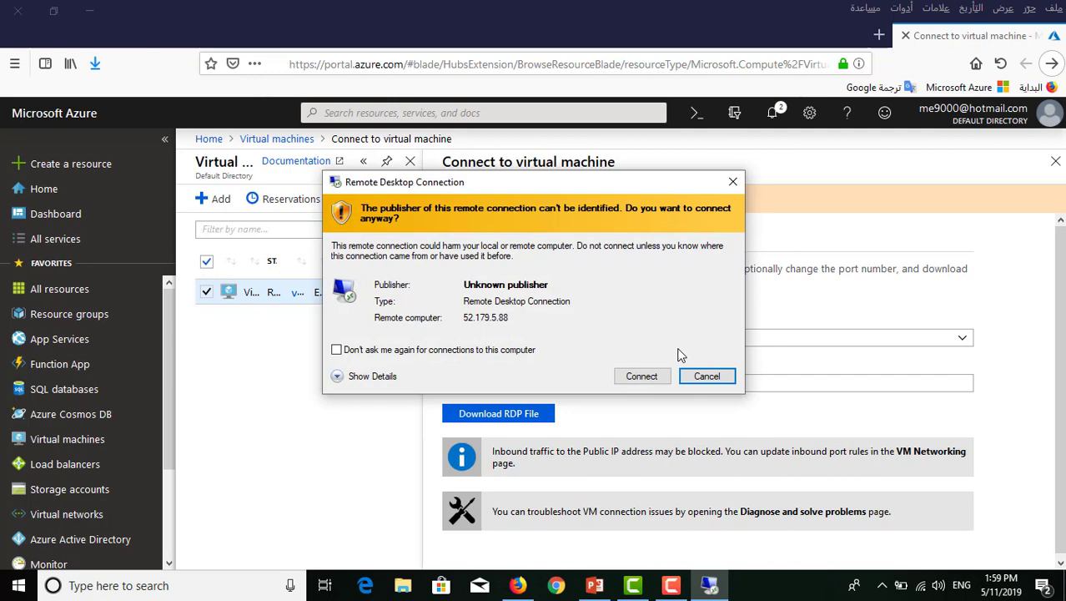
Connect to the remote computer with the account password and accept its untrusted certificate.
{"action": "left_click", "coordinate": [642, 376]}
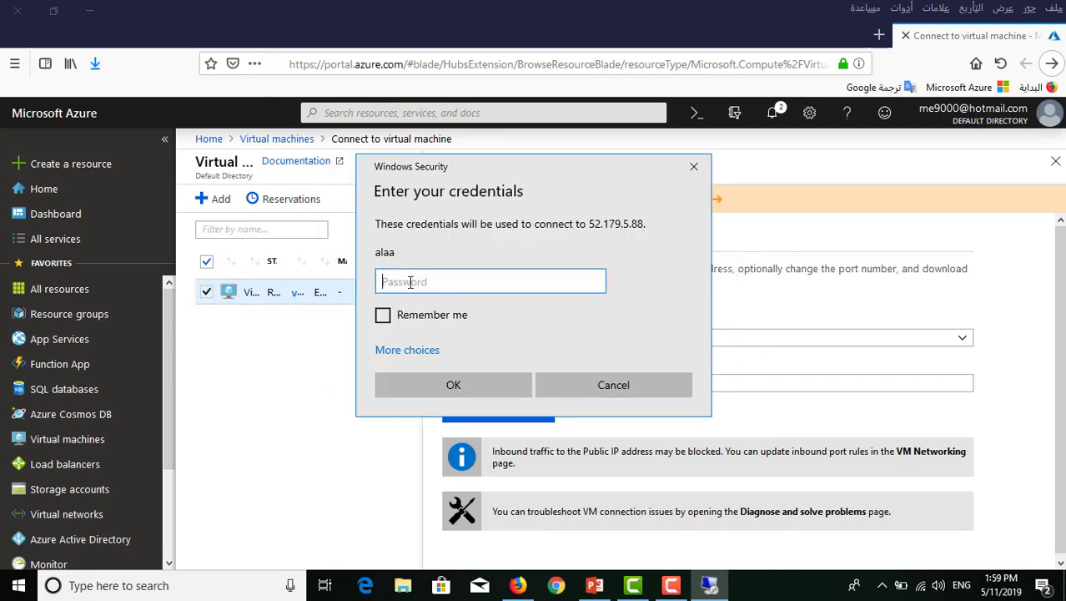
{"action": "type", "text": "•••••••••"}
{"action": "key", "text": "Return"}
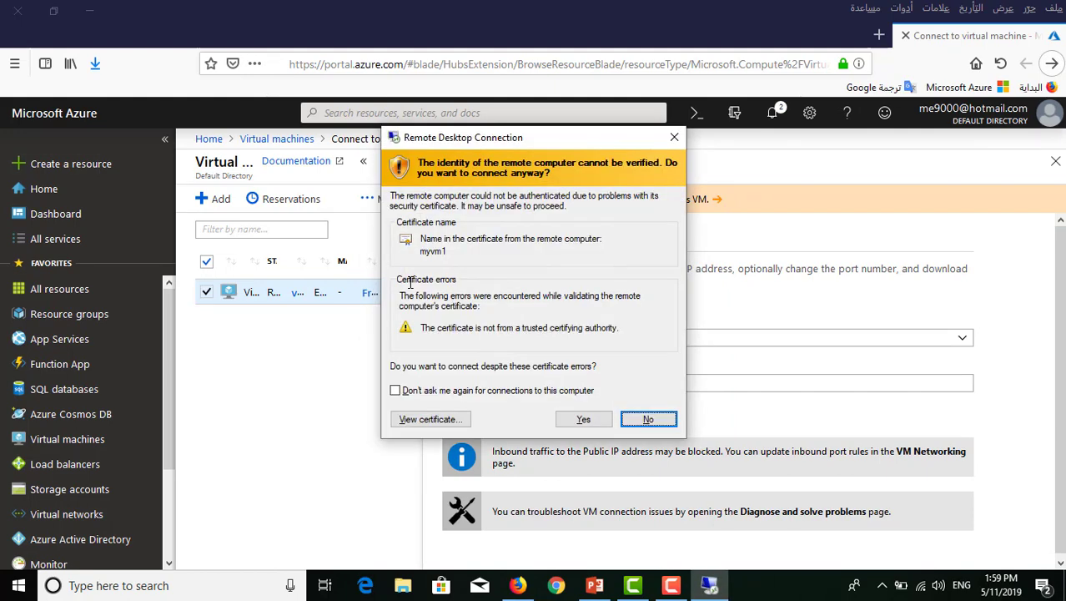
{"action": "left_click", "coordinate": [583, 419]}
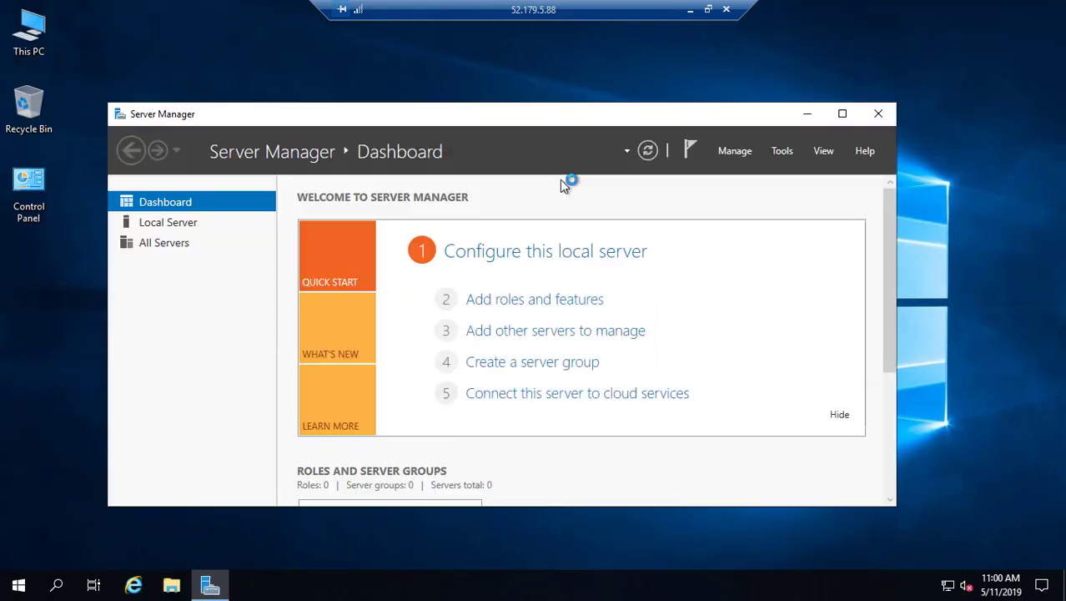
Close Server Manager on the remote machine and refresh its desktop.
{"action": "left_click", "coordinate": [879, 115]}
{"action": "right_click", "coordinate": [492, 119]}
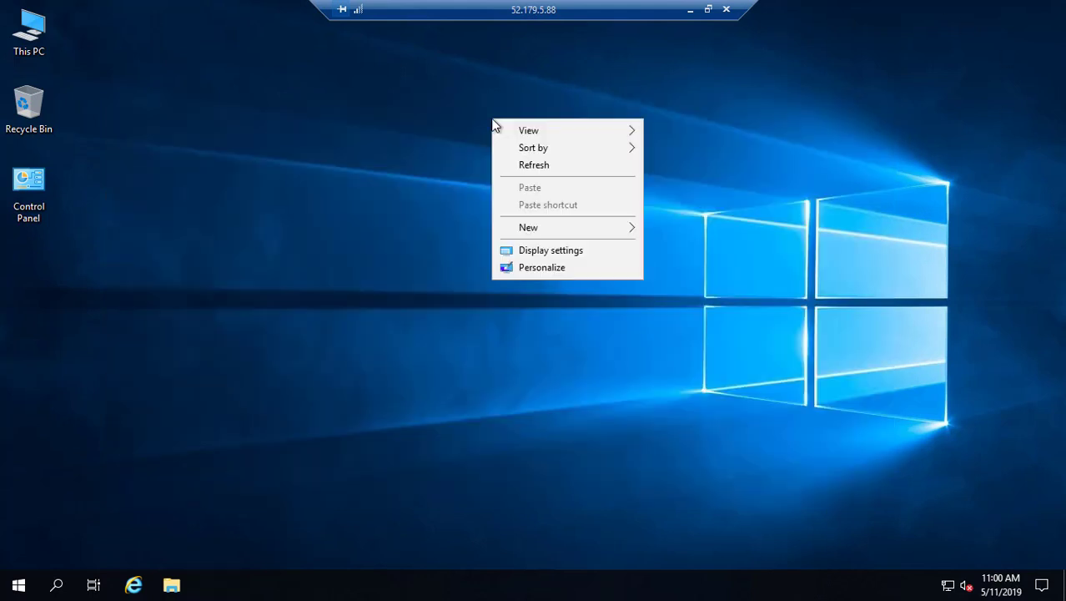
{"action": "left_click", "coordinate": [551, 166]}
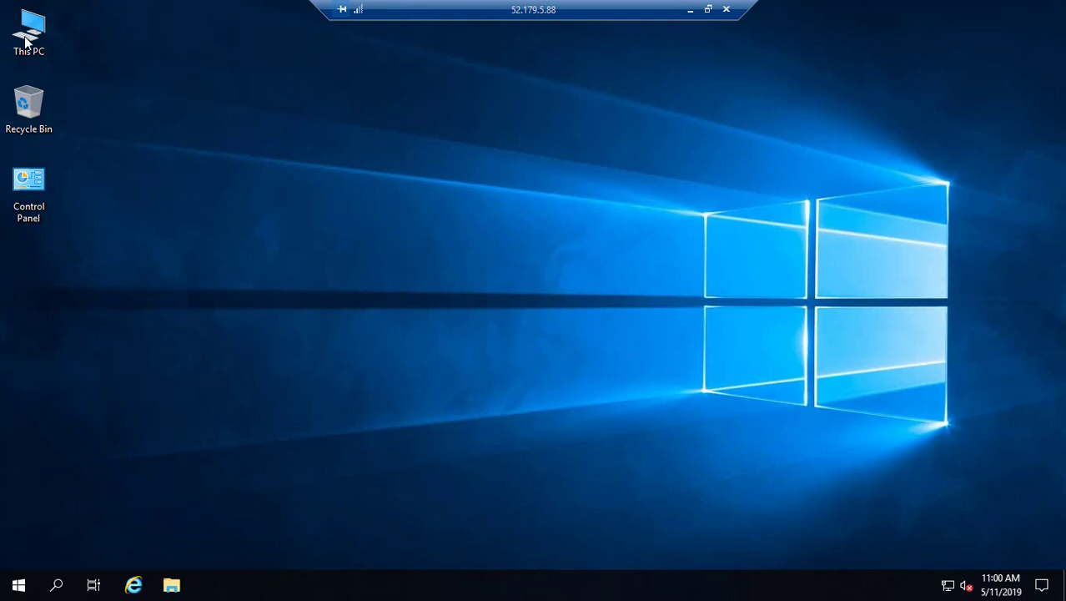
Examine the DATALOSS_WARNING_README file on the Temporary Storage (D:) drive, close it and return to This PC.
{"action": "key", "text": "super+e"}
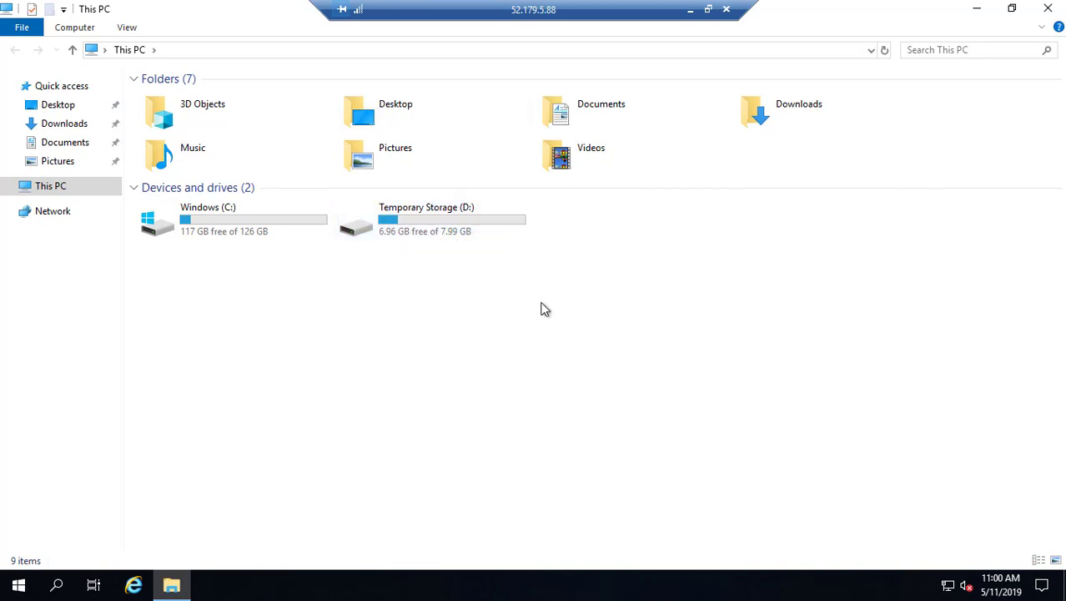
{"action": "double_click", "coordinate": [424, 216]}
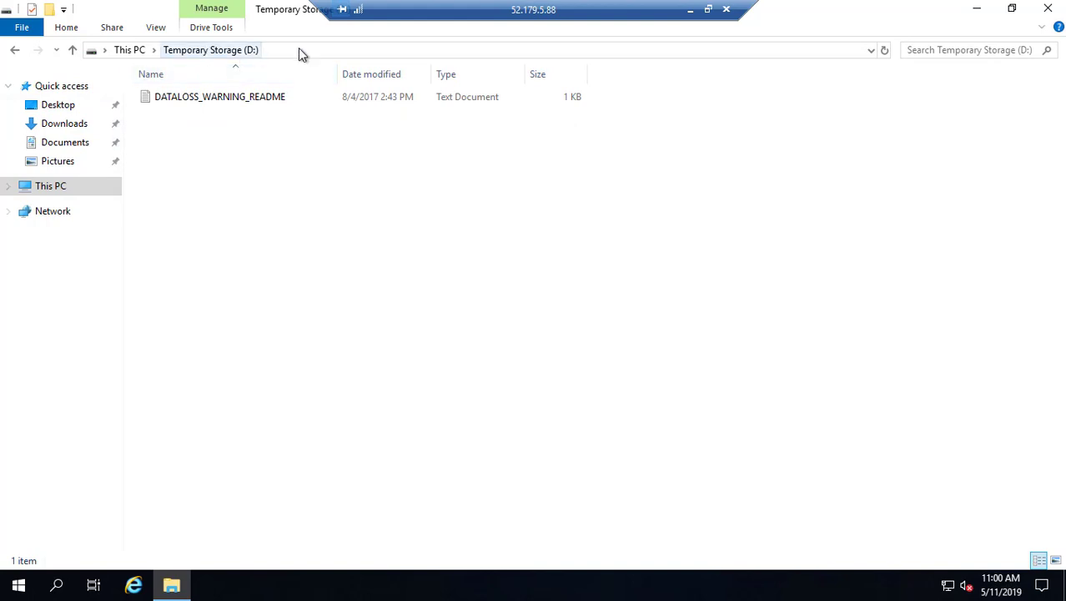
{"action": "double_click", "coordinate": [199, 100]}
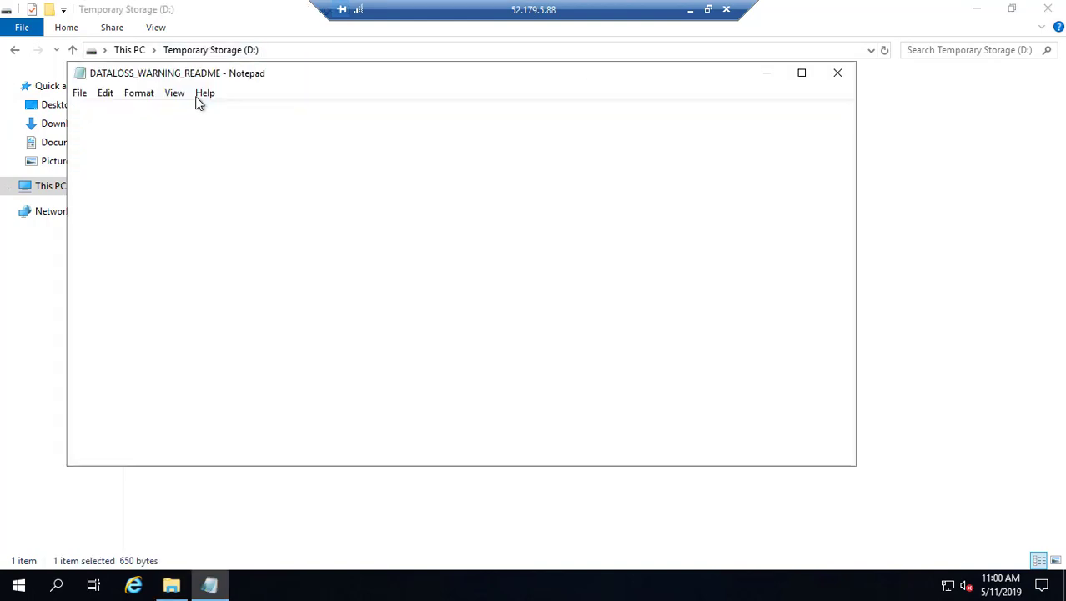
{"action": "left_click_drag", "start_coordinate": [379, 83], "coordinate": [496, 83]}
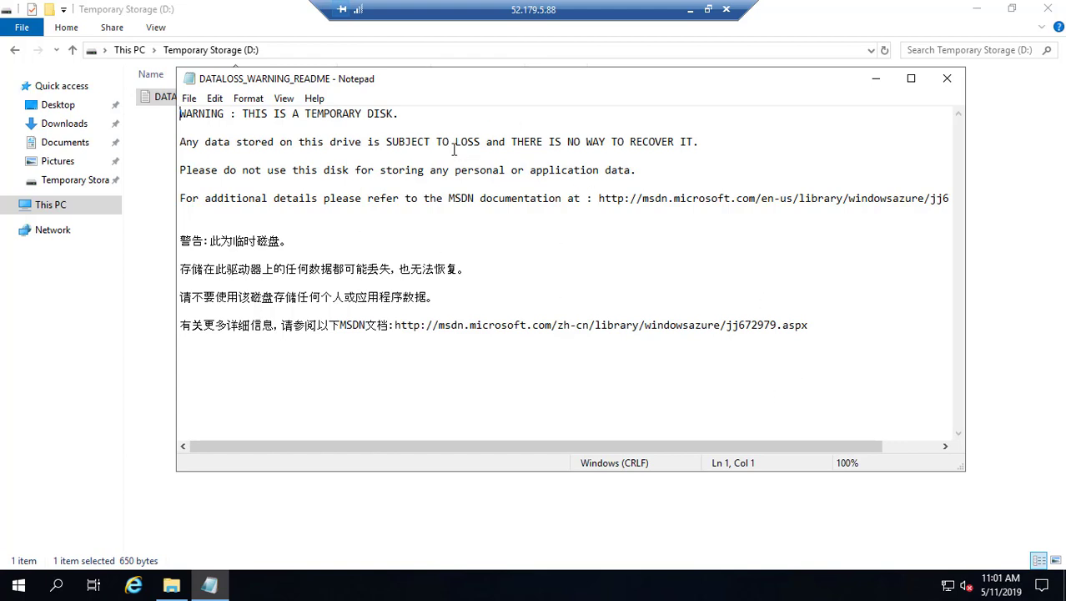
{"action": "left_click_drag", "start_coordinate": [456, 142], "coordinate": [478, 143]}
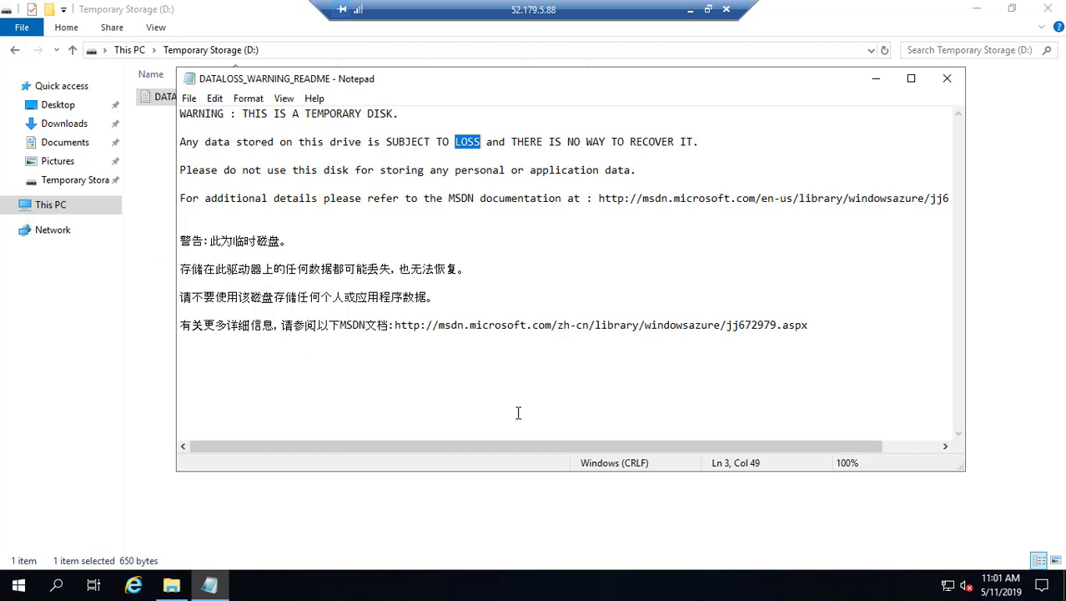
{"action": "left_click", "coordinate": [948, 78]}
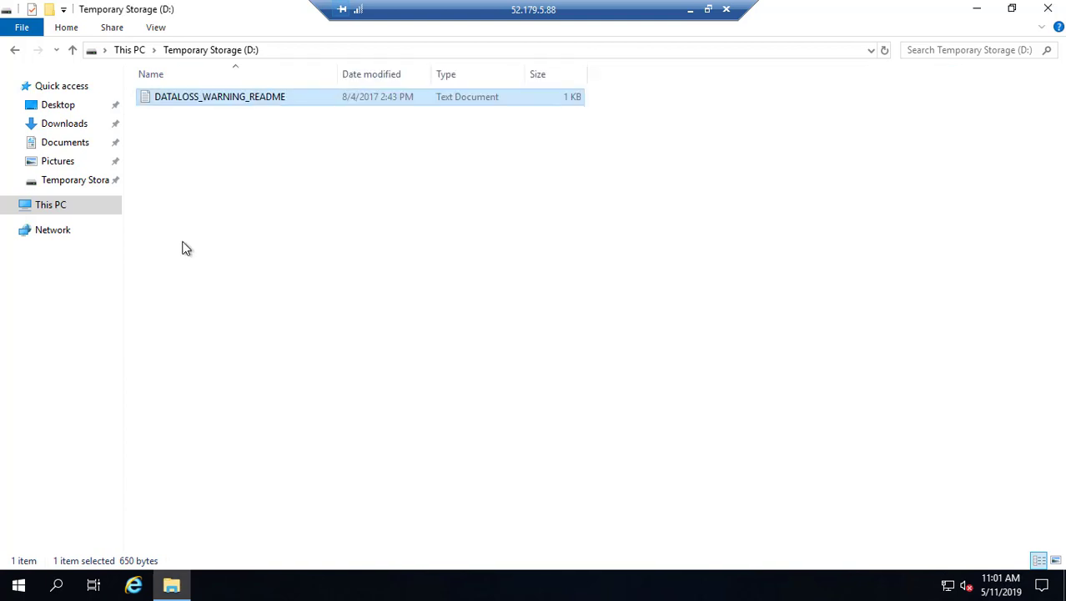
{"action": "left_click", "coordinate": [14, 50]}
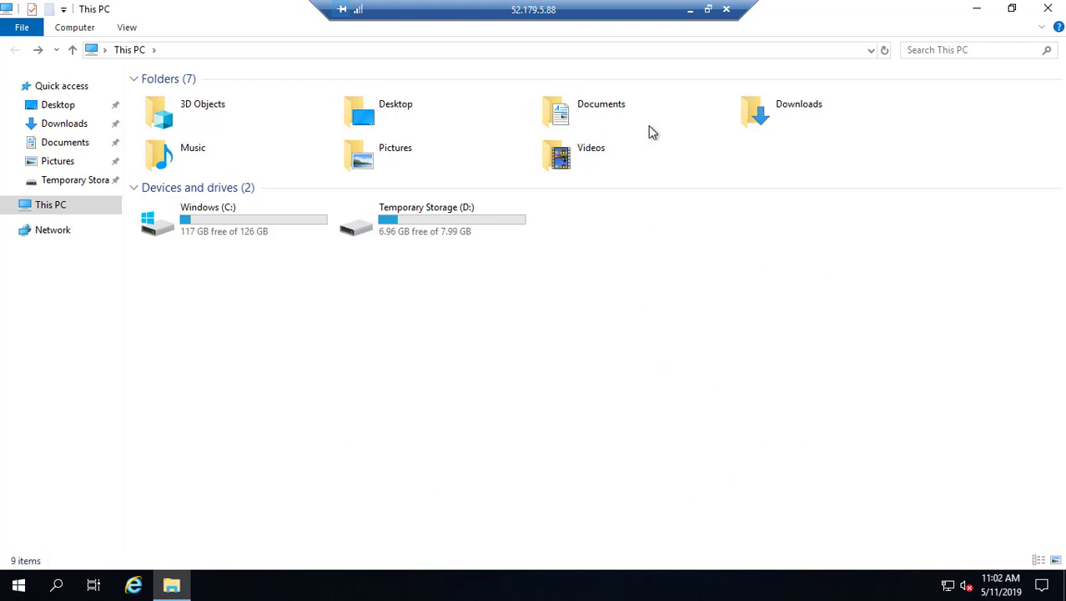
Minimize the remote session and open the Disks settings of myvm1 in the Azure portal.
{"action": "left_click", "coordinate": [691, 12]}
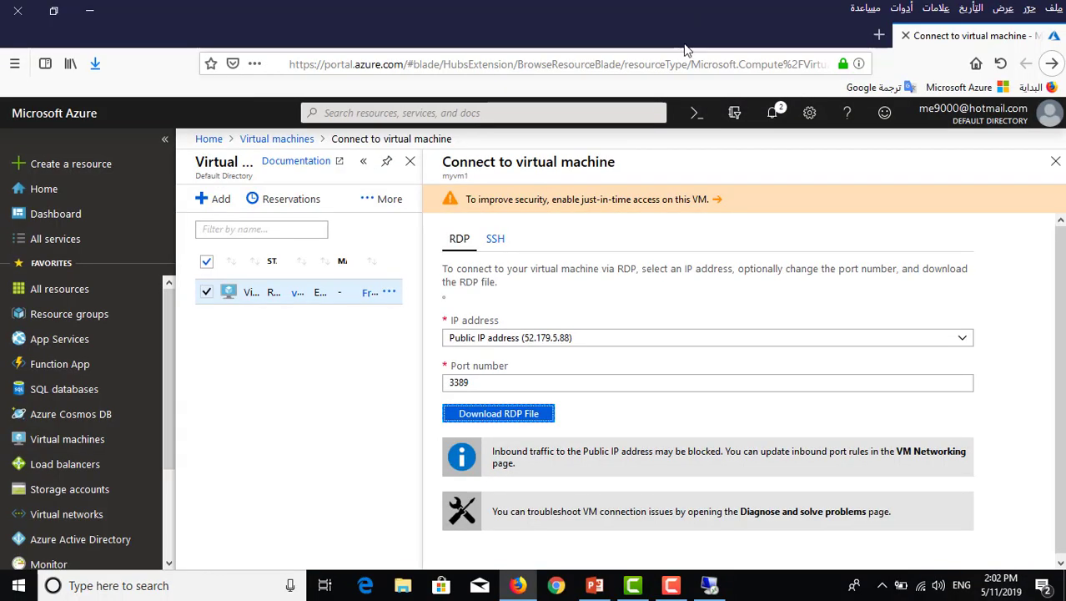
{"action": "left_click", "coordinate": [272, 139]}
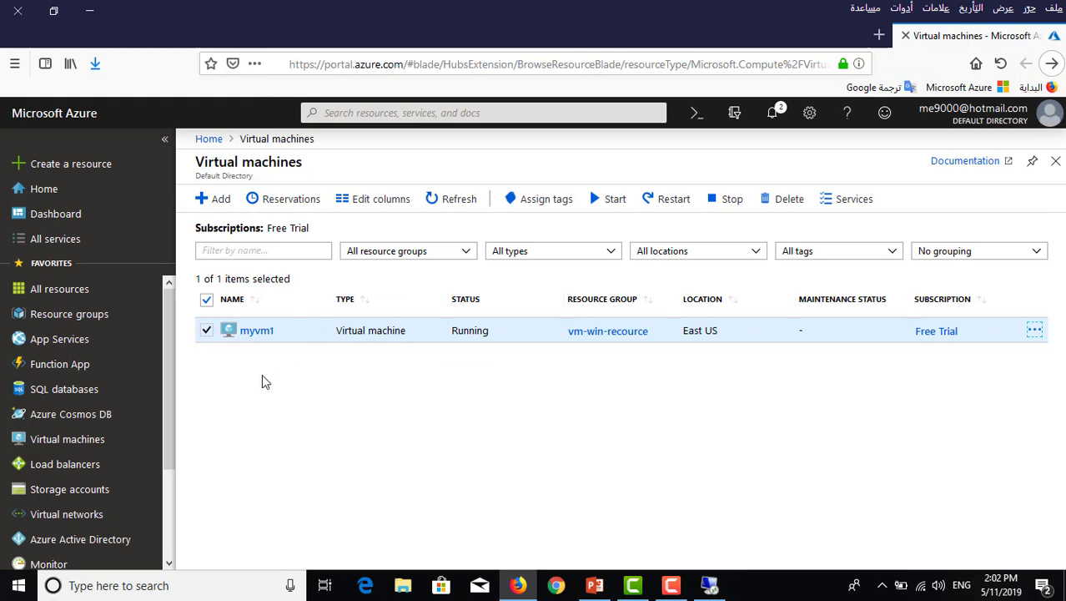
{"action": "left_click", "coordinate": [261, 332]}
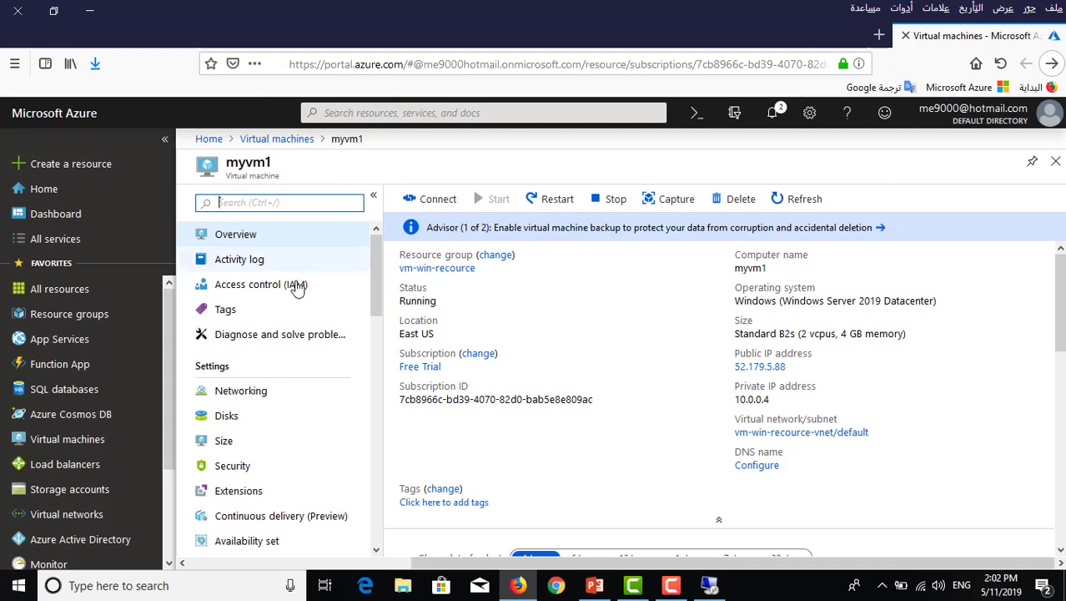
{"action": "left_click", "coordinate": [228, 420]}
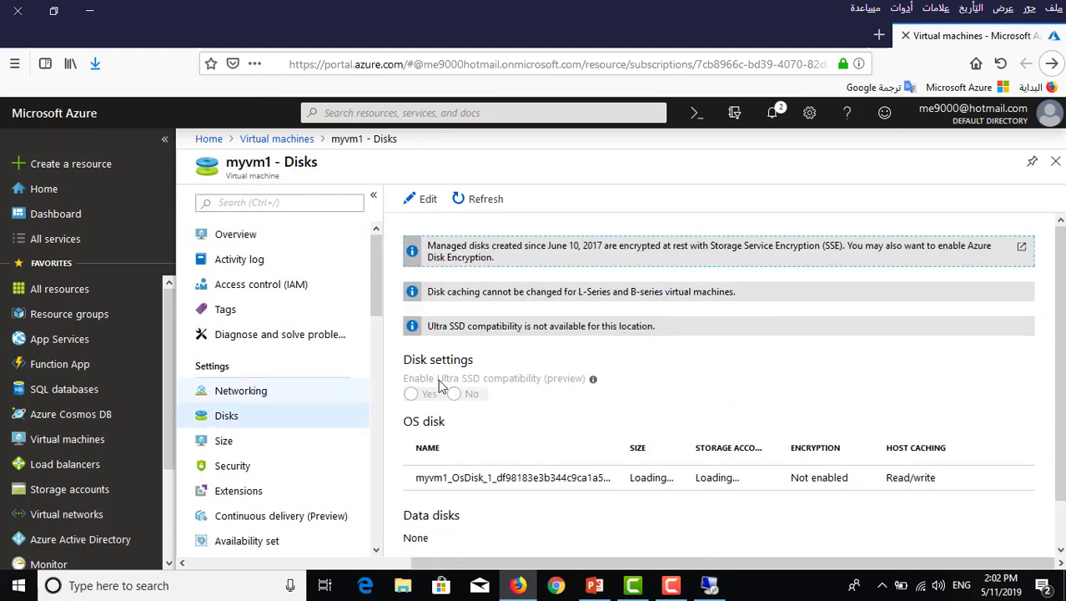
Add a data disk entry to myvm1, choose to create a new managed disk for it and name the disk data.
{"action": "scroll", "coordinate": [1060, 364], "scroll_direction": "down", "scroll_amount": 1}
{"action": "scroll", "coordinate": [1060, 363], "scroll_direction": "down", "scroll_amount": 1}
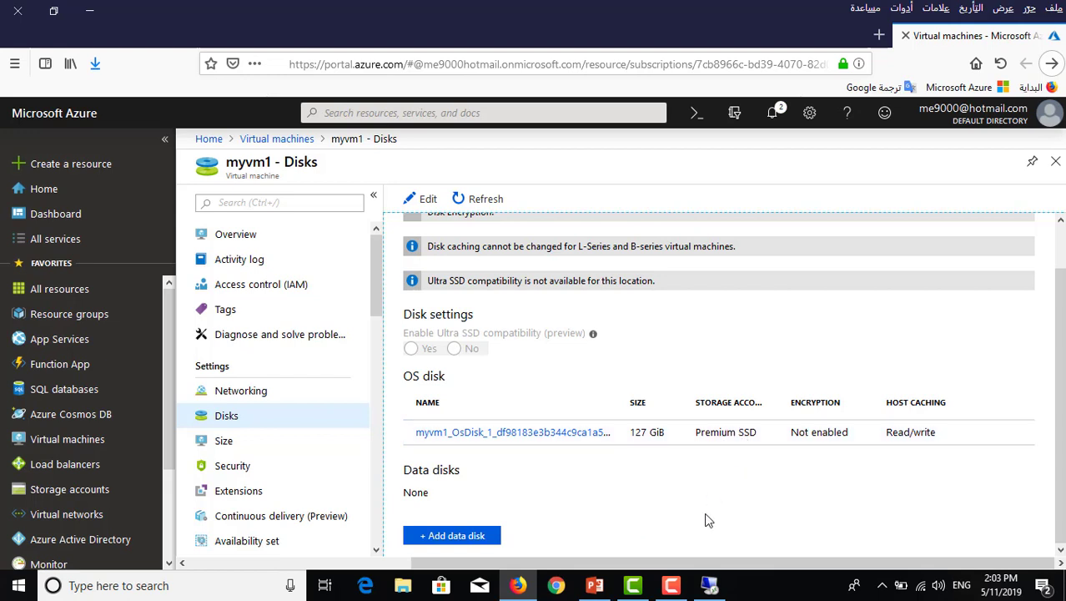
{"action": "left_click", "coordinate": [453, 537]}
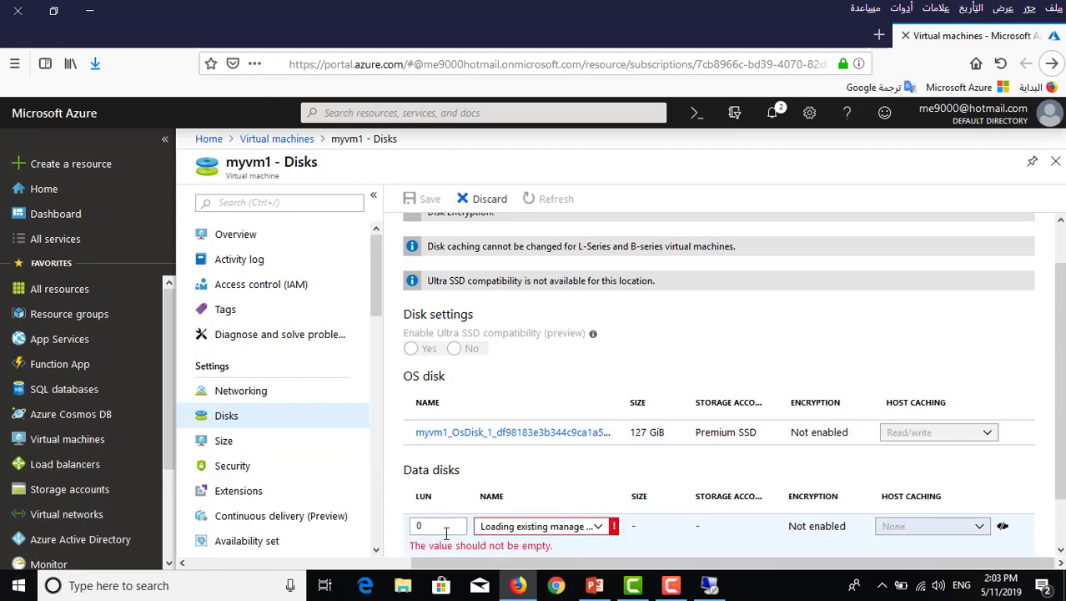
{"action": "scroll", "coordinate": [601, 525], "scroll_direction": "down", "scroll_amount": 1}
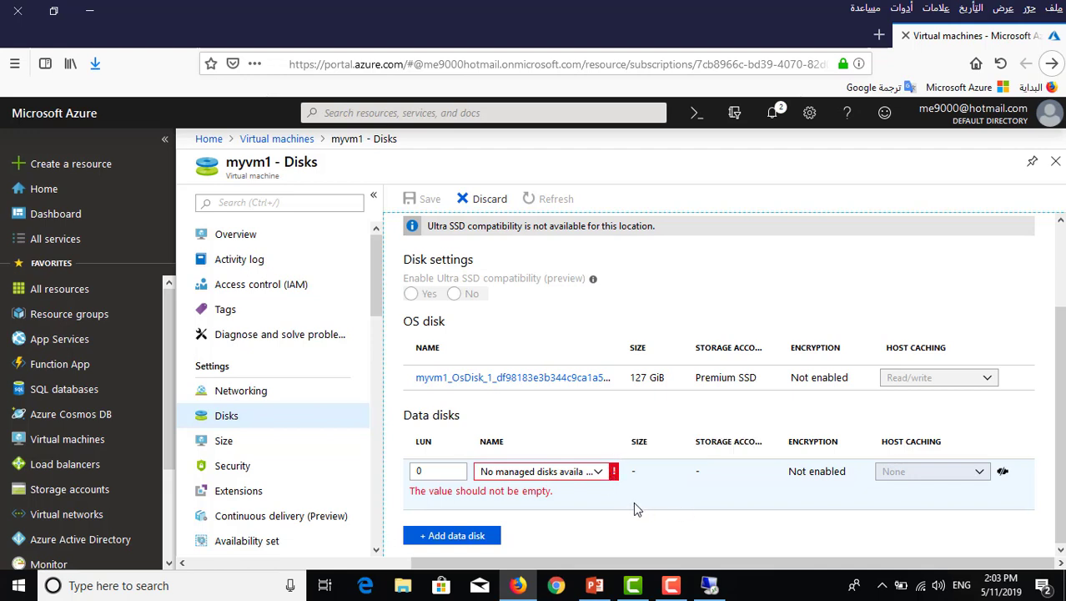
{"action": "left_click", "coordinate": [600, 473]}
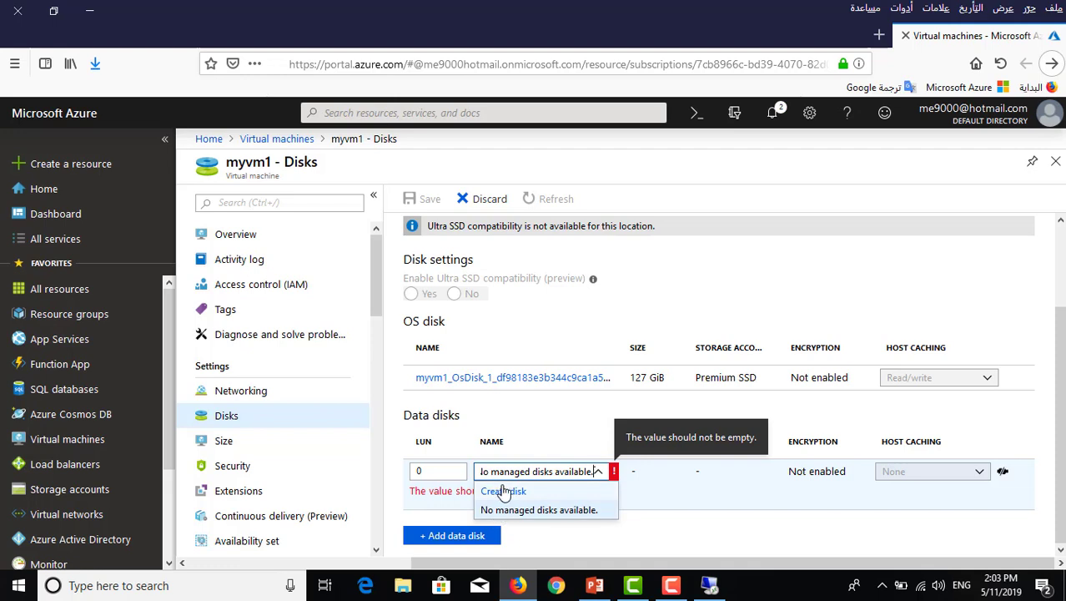
{"action": "left_click", "coordinate": [507, 493]}
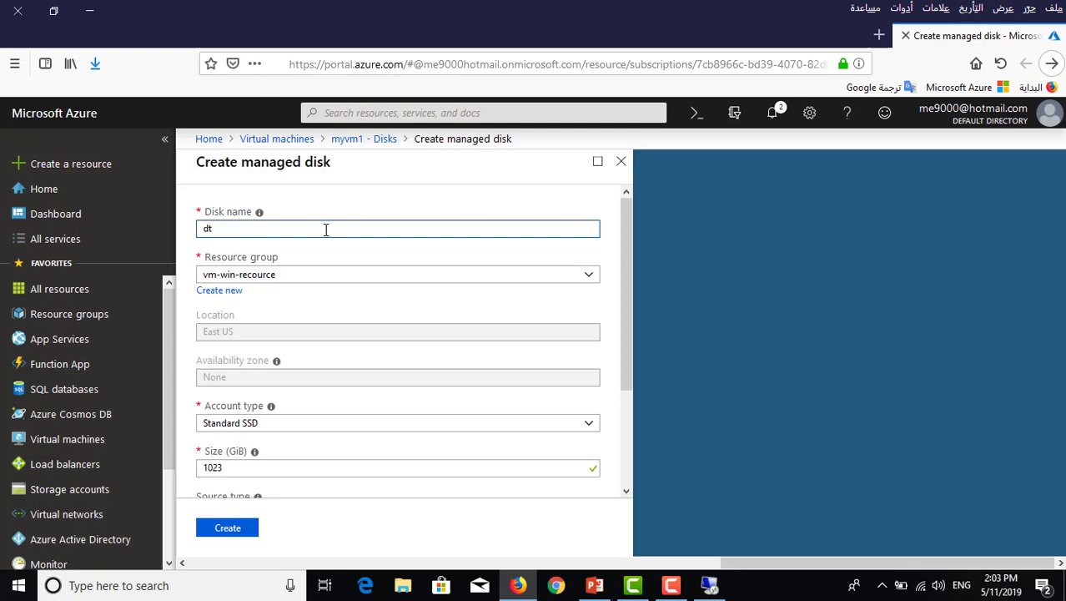
{"action": "type", "text": "ata"}
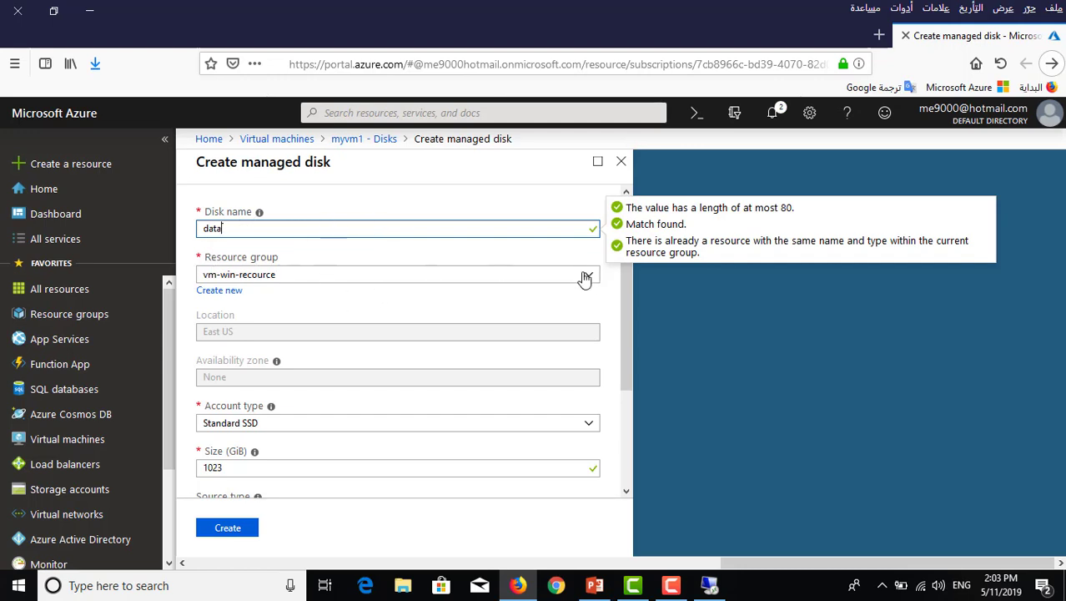
{"action": "left_click", "coordinate": [325, 294]}
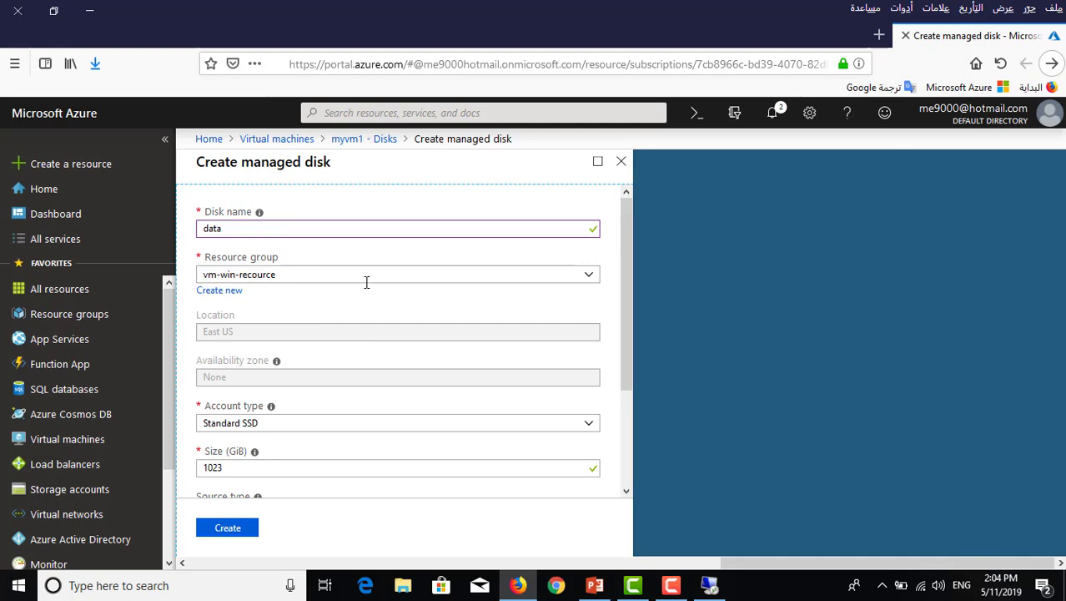
Create a new resource group named desks for the managed disk.
{"action": "left_click", "coordinate": [226, 292]}
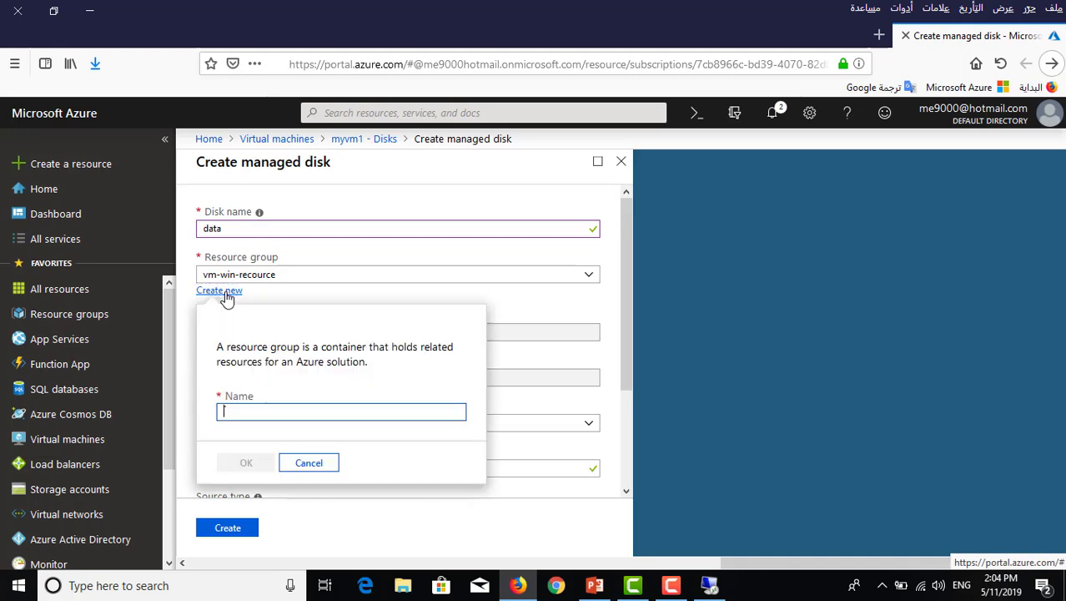
{"action": "left_click", "coordinate": [265, 411]}
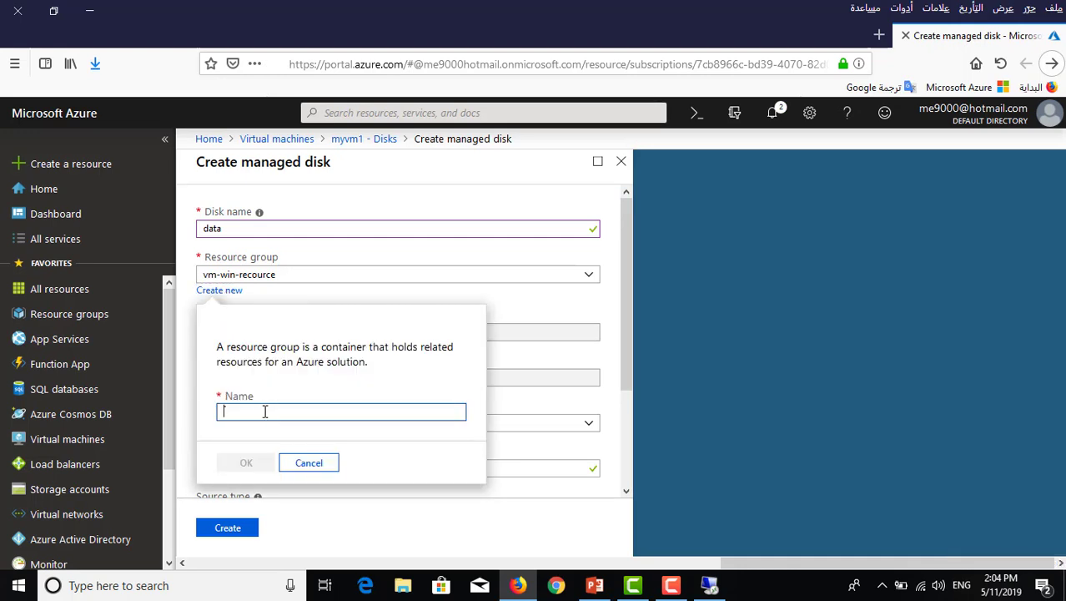
{"action": "type", "text": "d"}
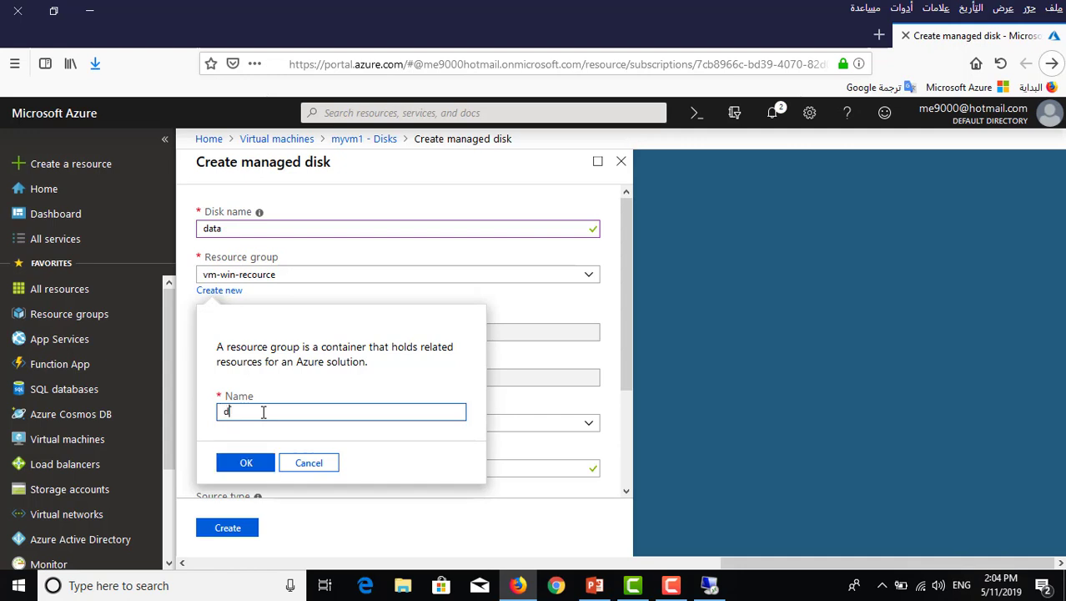
{"action": "type", "text": "esks"}
{"action": "left_click", "coordinate": [255, 464]}
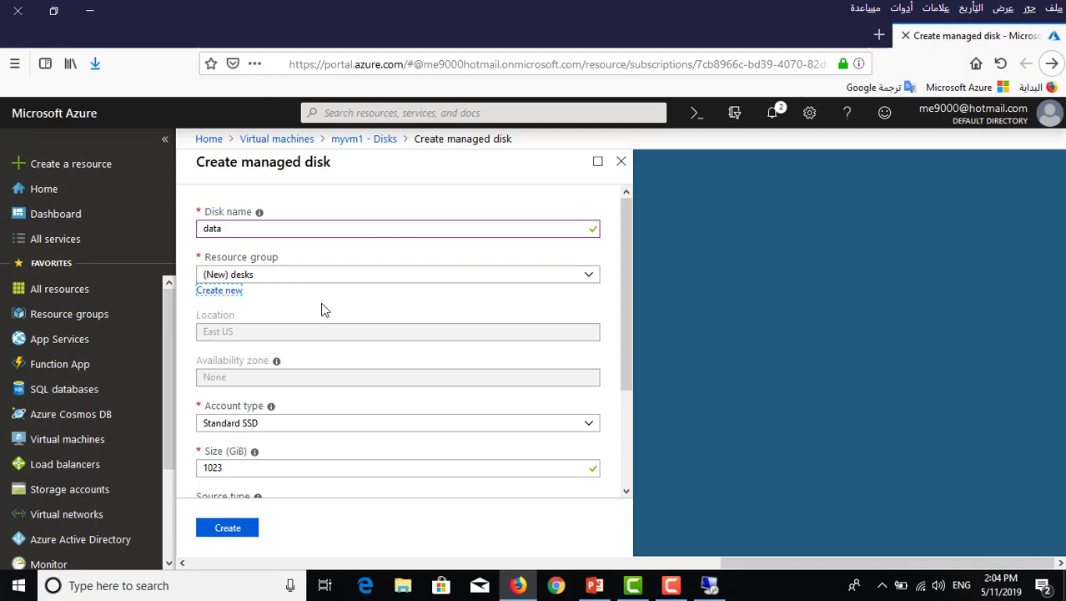
Keep the account type Standard SSD, set the disk size to 20 GiB and create the managed disk.
{"action": "left_click_drag", "start_coordinate": [624, 368], "coordinate": [623, 426]}
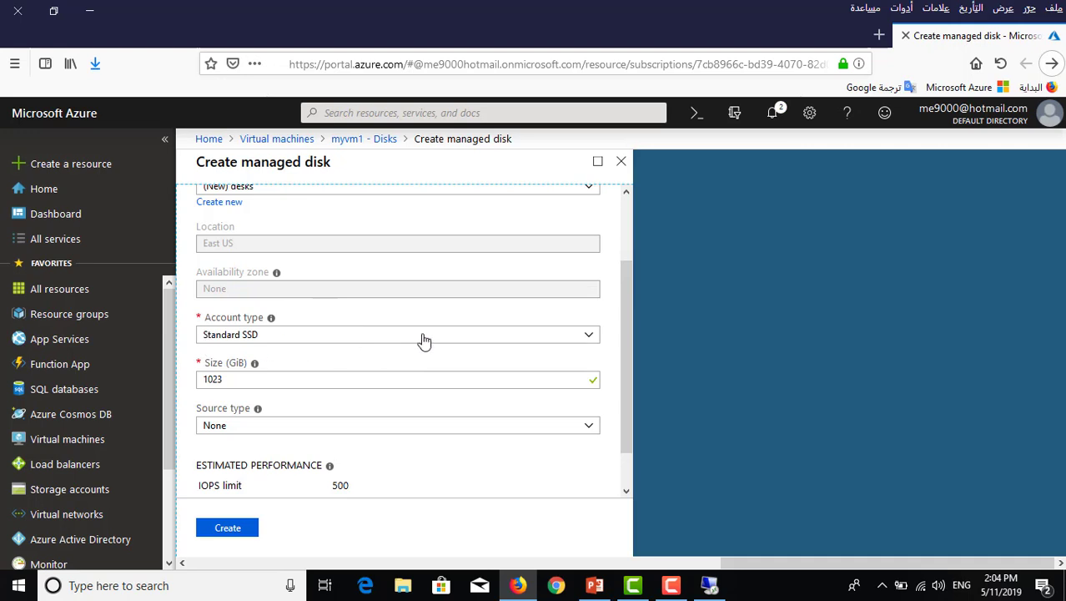
{"action": "left_click", "coordinate": [542, 342]}
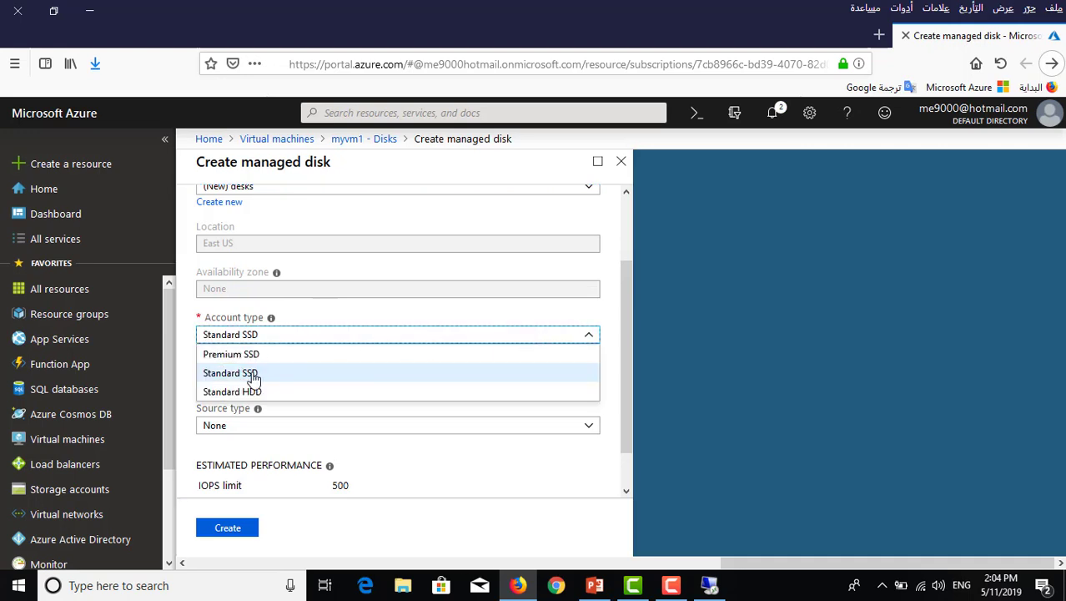
{"action": "left_click", "coordinate": [248, 376]}
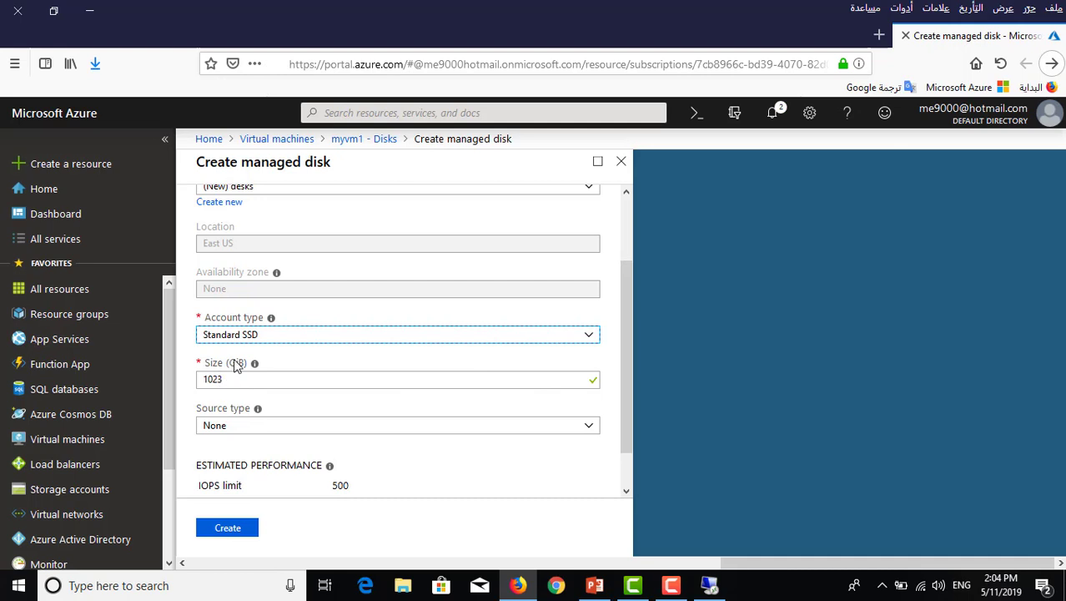
{"action": "left_click_drag", "start_coordinate": [256, 377], "coordinate": [193, 380]}
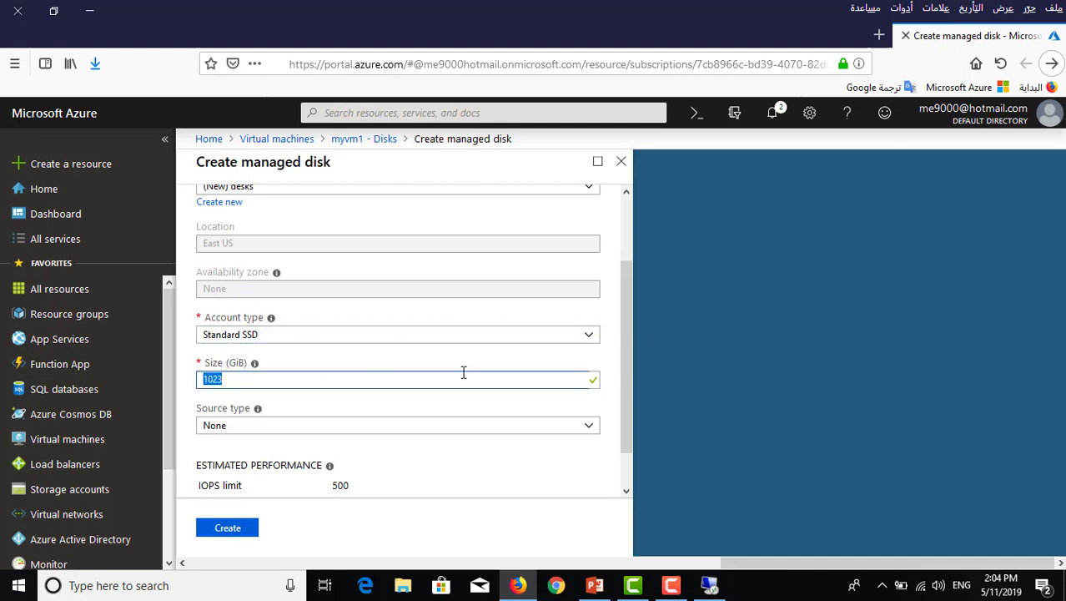
{"action": "type", "text": "20"}
{"action": "left_click", "coordinate": [227, 528]}
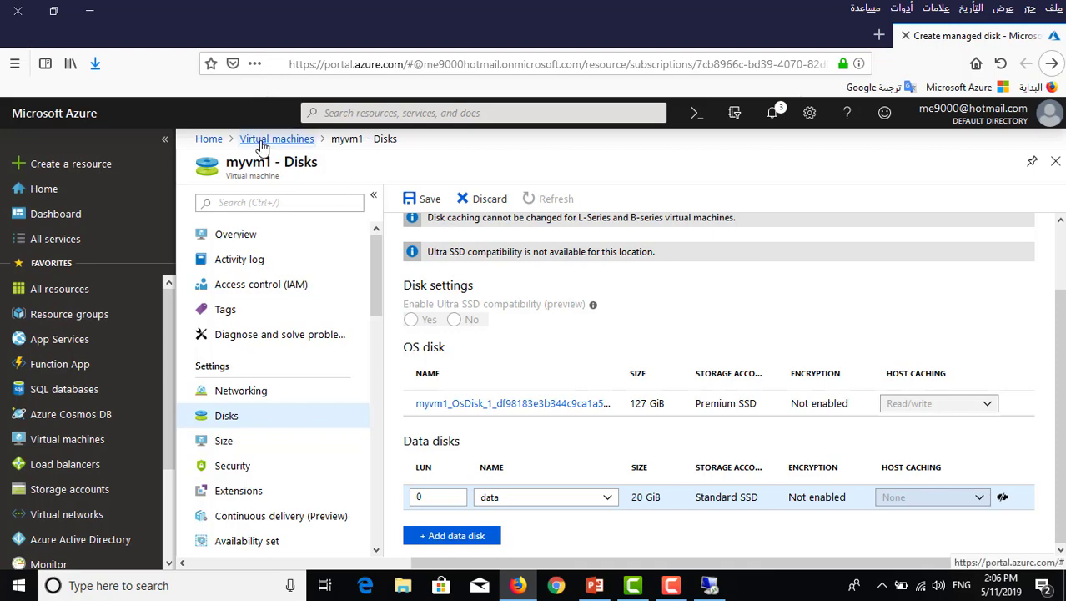
Leave the Disks page, discarding the unsaved edits, and reopen the Disks settings of myvm1 from the virtual machines list.
{"action": "left_click", "coordinate": [68, 441]}
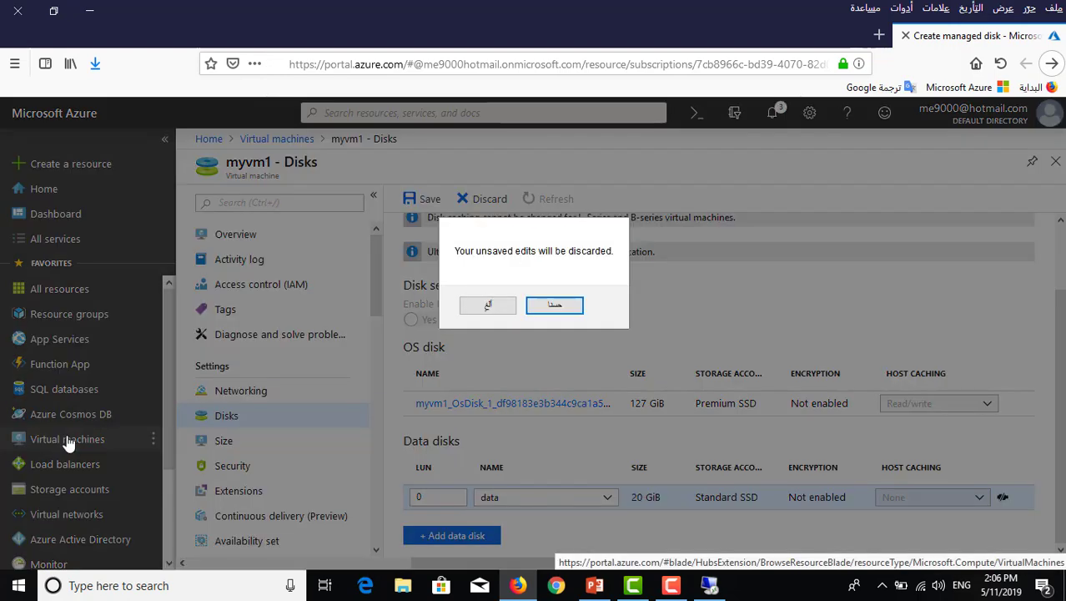
{"action": "left_click", "coordinate": [555, 307]}
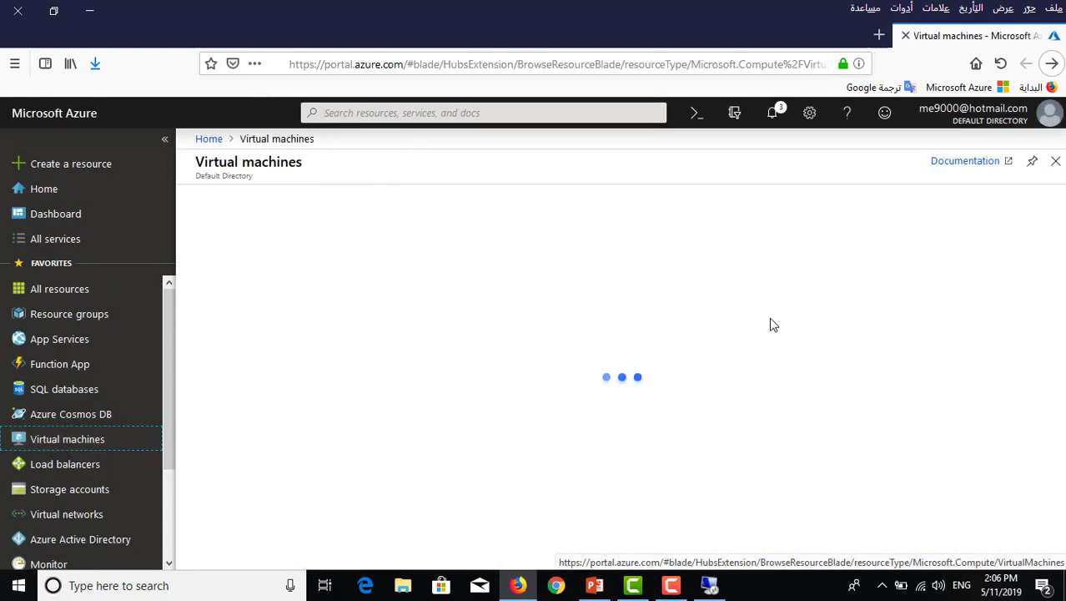
{"action": "left_click", "coordinate": [252, 333]}
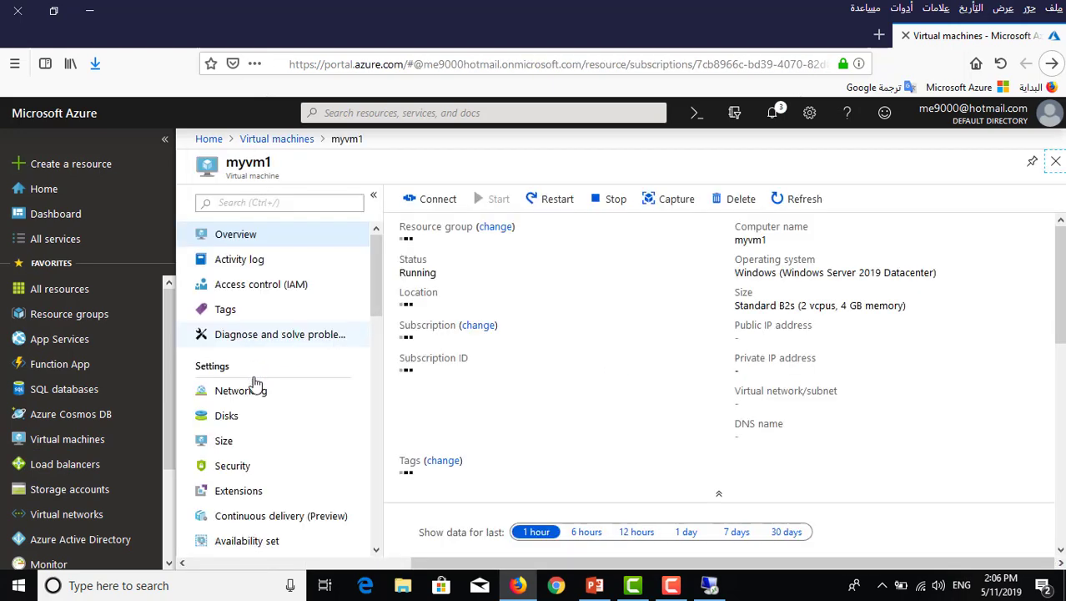
{"action": "left_click", "coordinate": [226, 420]}
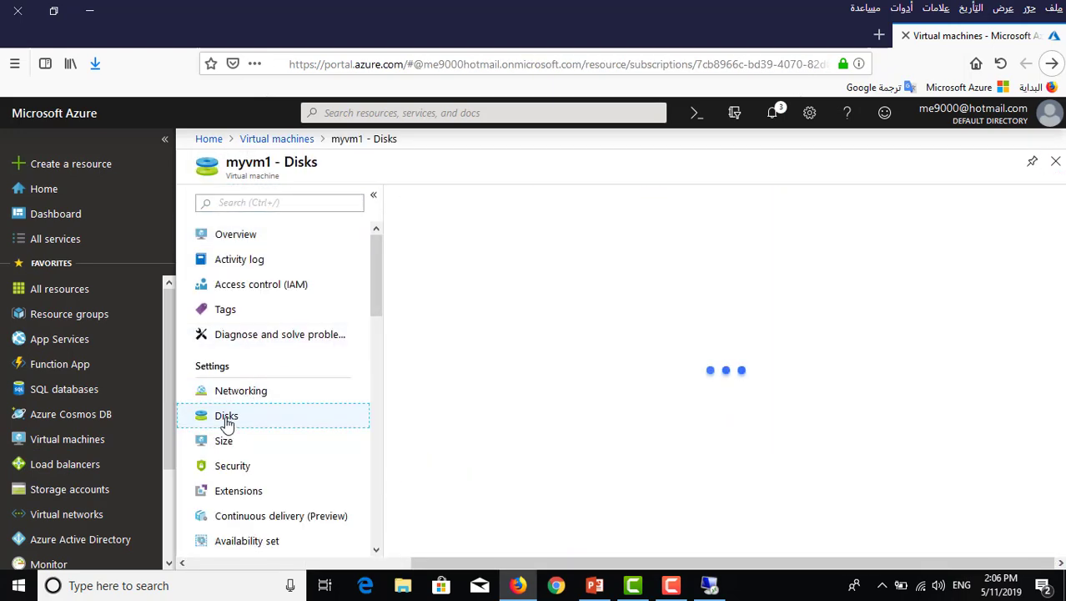
{"action": "scroll", "coordinate": [1058, 334], "scroll_direction": "down", "scroll_amount": 1}
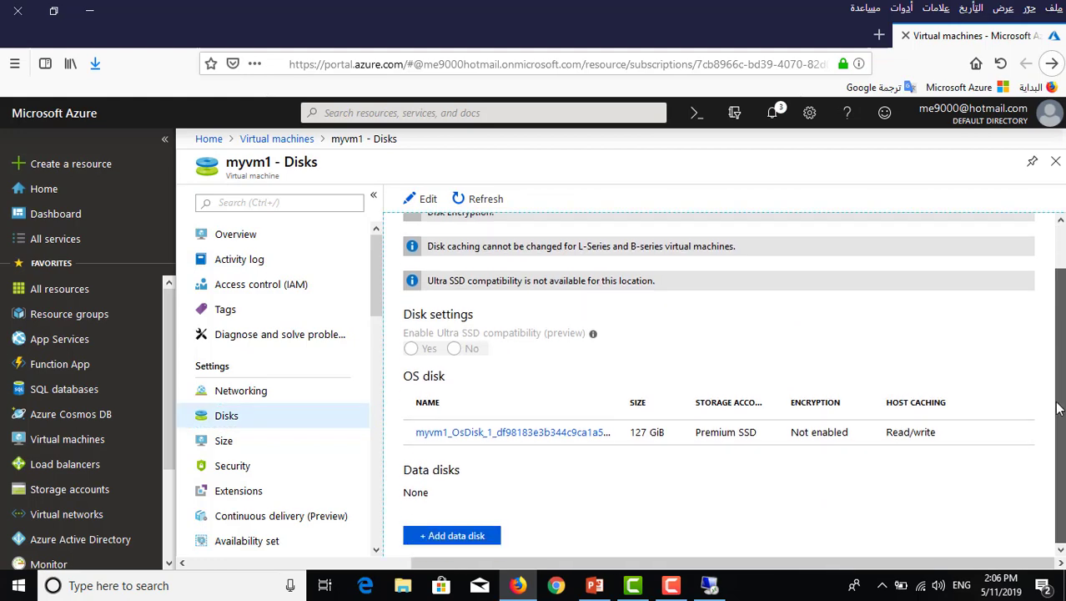
Add a data disk entry at LUN 0 using the existing disk data and save the disk changes of myvm1.
{"action": "left_click", "coordinate": [474, 539]}
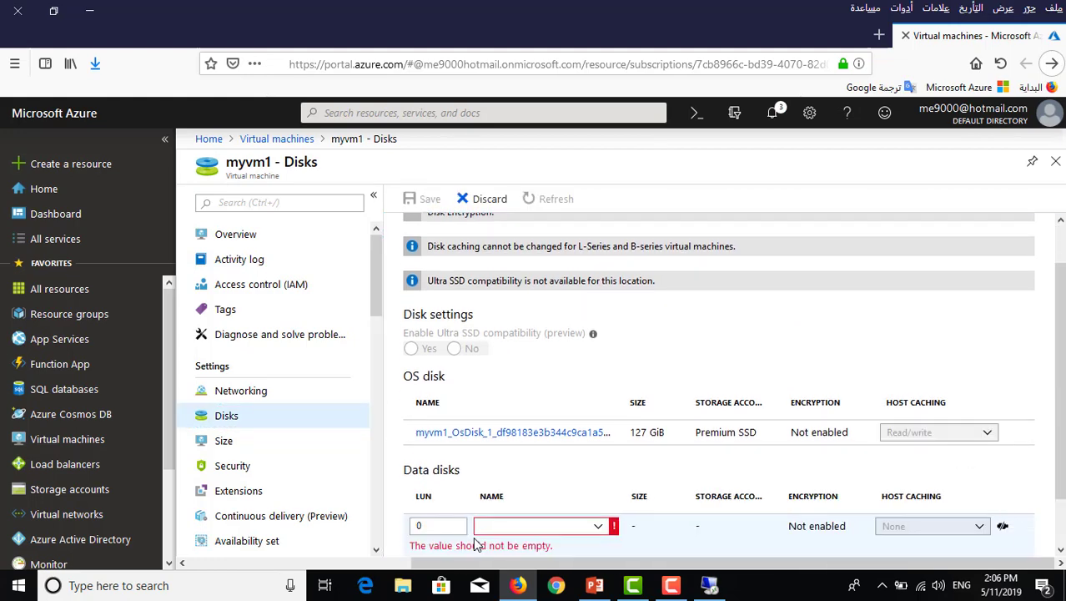
{"action": "scroll", "coordinate": [517, 540], "scroll_direction": "down", "scroll_amount": 1}
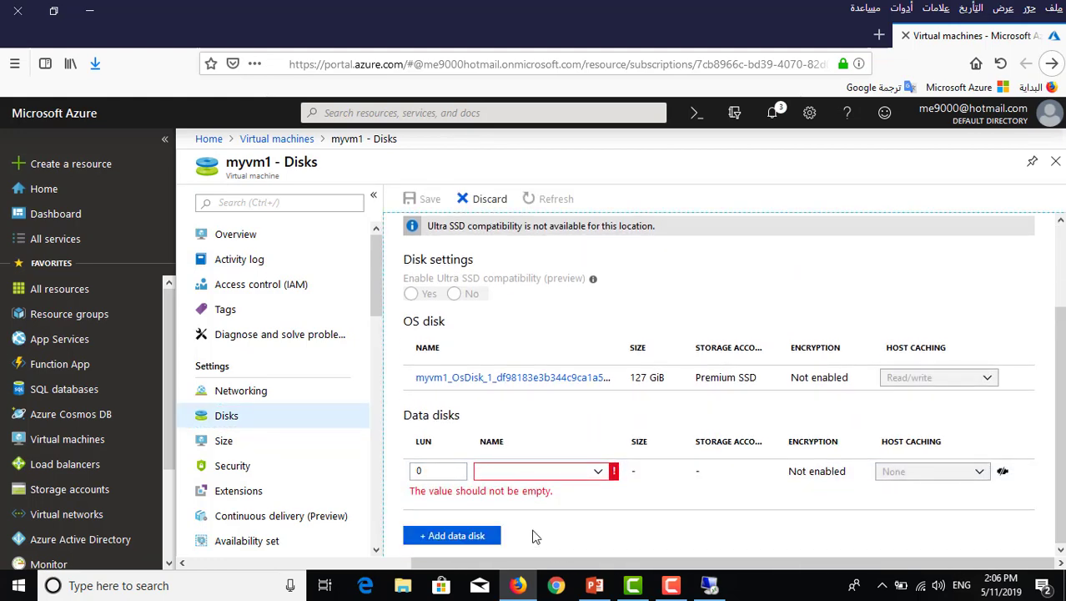
{"action": "left_click", "coordinate": [595, 475]}
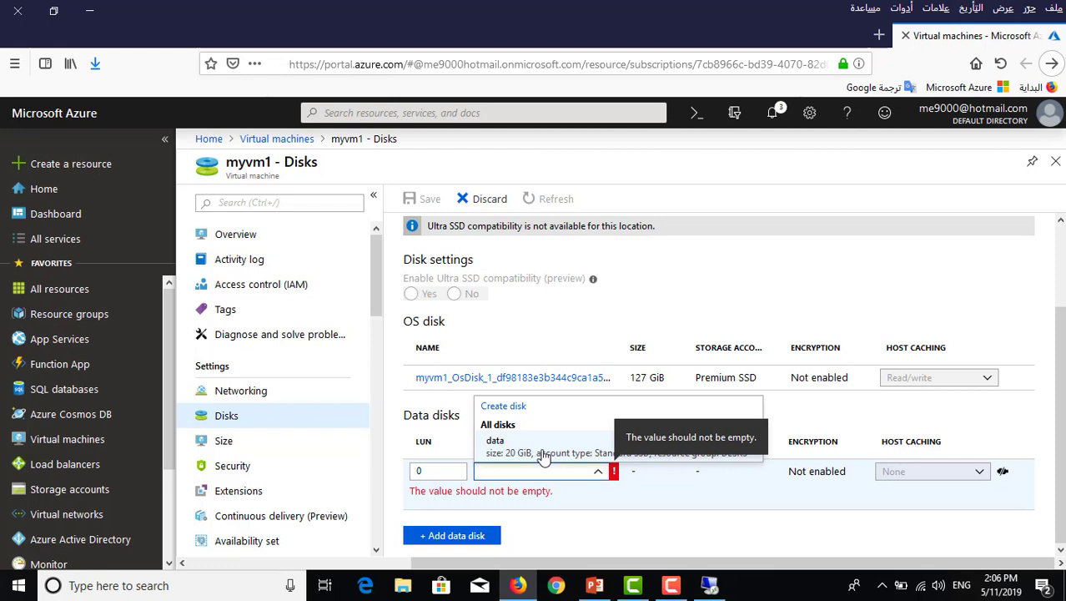
{"action": "left_click", "coordinate": [512, 451]}
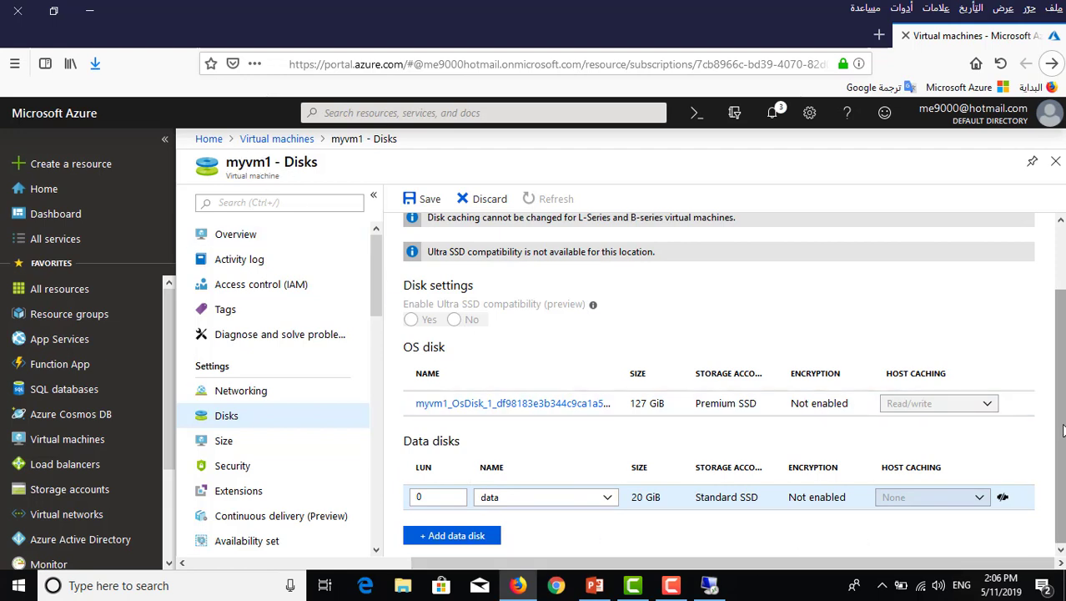
{"action": "left_click_drag", "start_coordinate": [1063, 430], "coordinate": [1062, 467]}
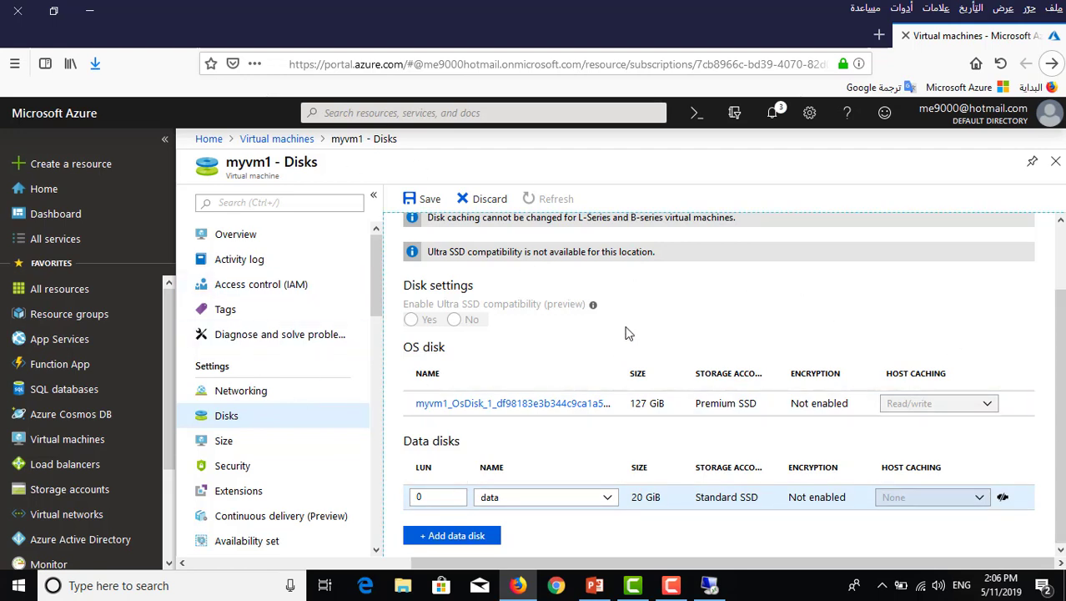
{"action": "left_click", "coordinate": [423, 202]}
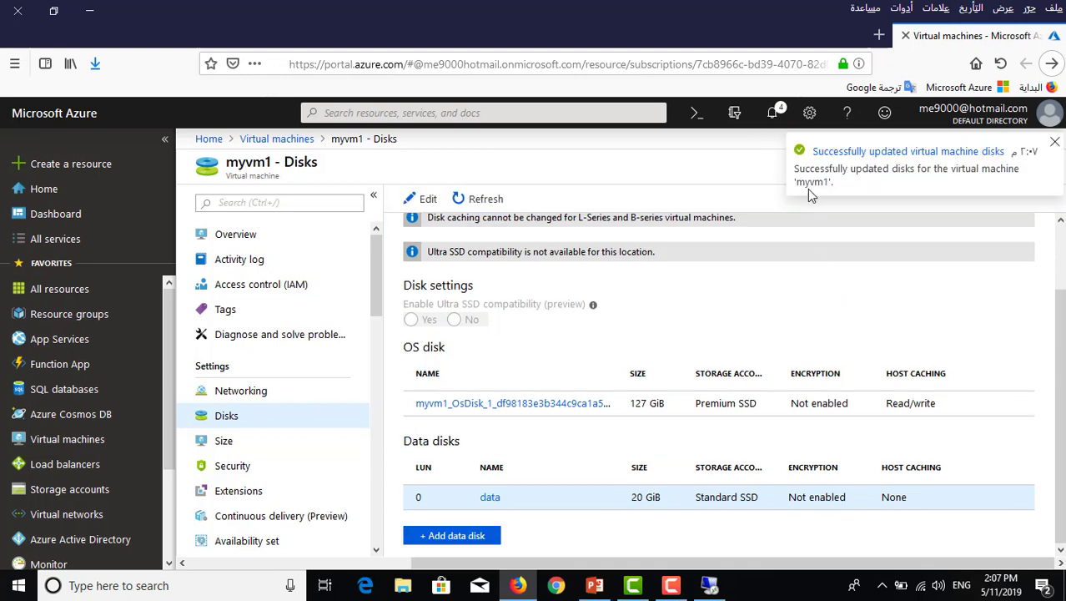
Switch back to the remote desktop session of myvm1 and refresh This PC.
{"action": "left_click", "coordinate": [720, 593]}
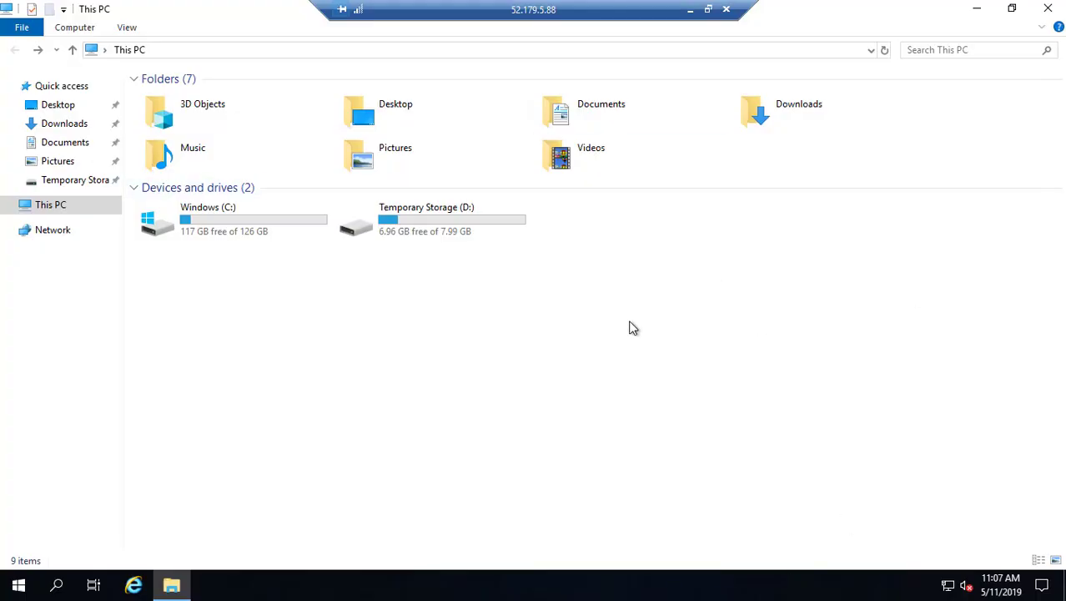
{"action": "right_click", "coordinate": [630, 325]}
{"action": "left_click", "coordinate": [672, 385]}
Open Disk Management in Computer Management through Windows Administrative Tools and initialize Disk 2 with the MBR partition style.
{"action": "left_click", "coordinate": [4, 591]}
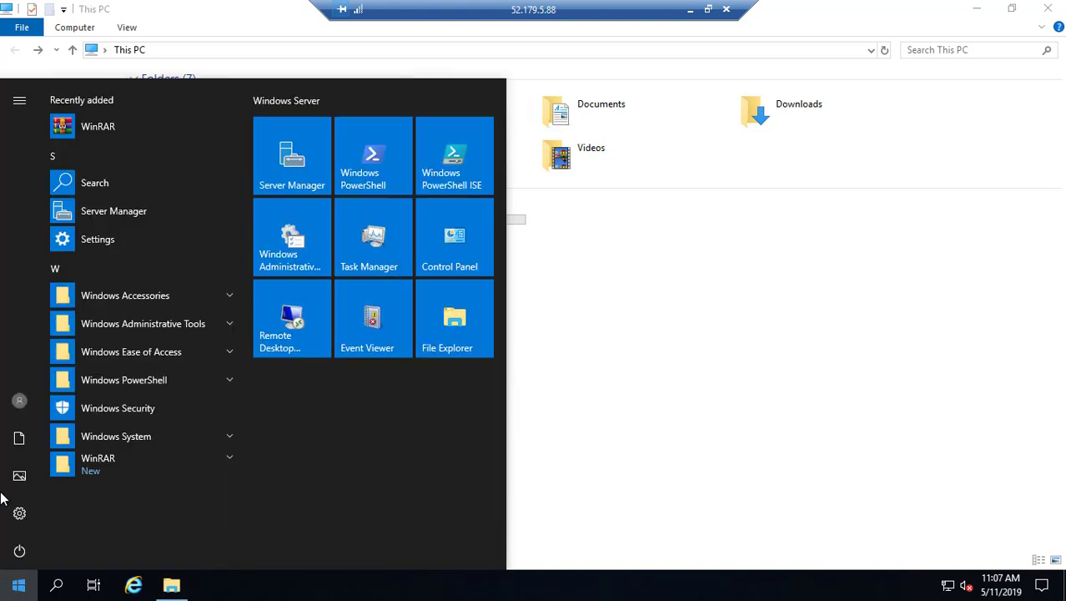
{"action": "left_click", "coordinate": [288, 255]}
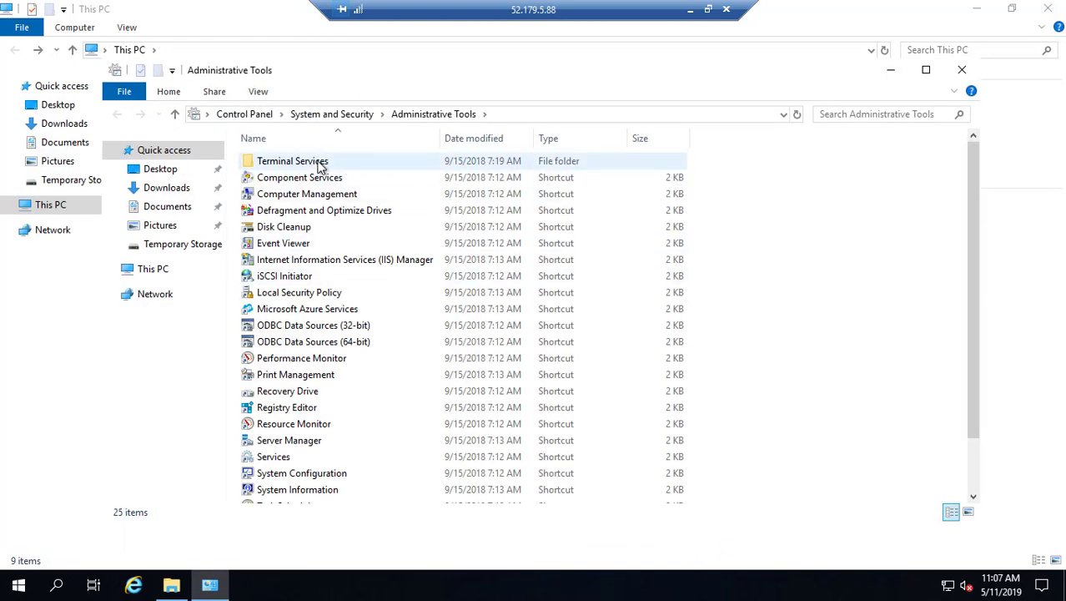
{"action": "left_click", "coordinate": [310, 201]}
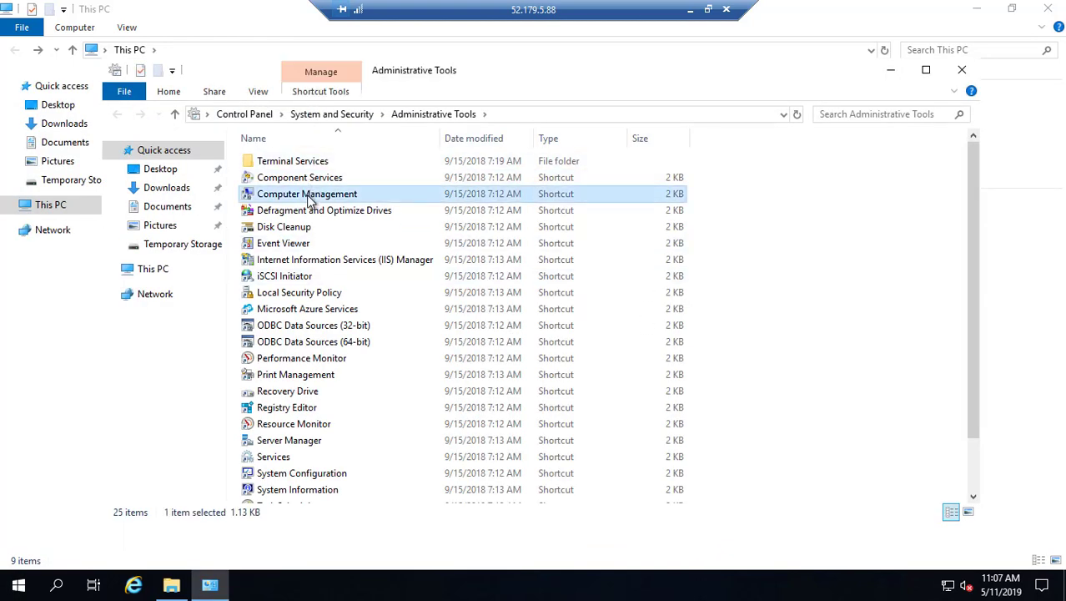
{"action": "double_click", "coordinate": [310, 200]}
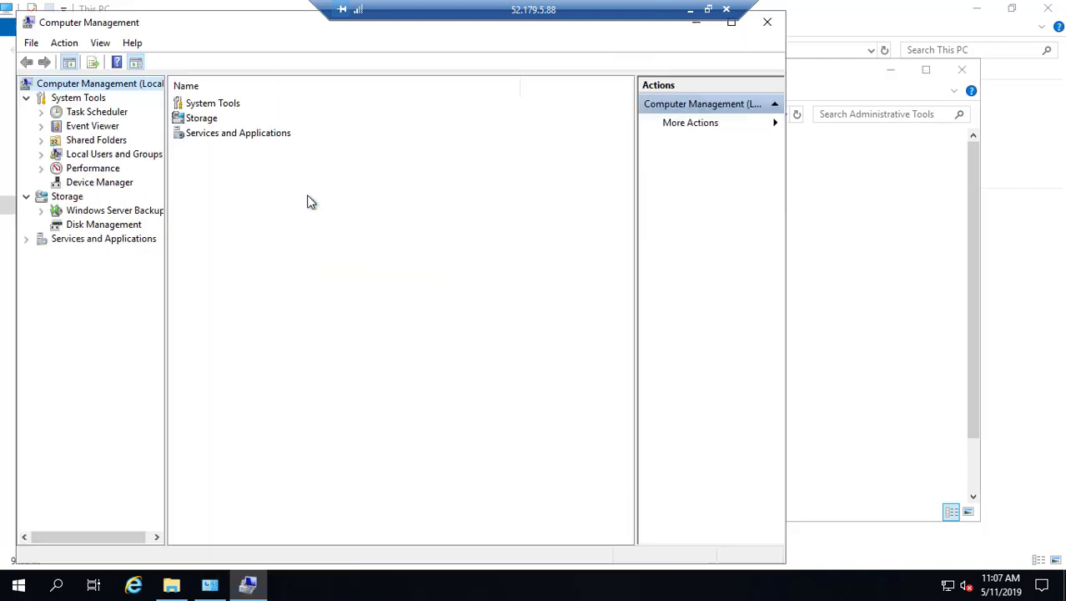
{"action": "left_click", "coordinate": [106, 227]}
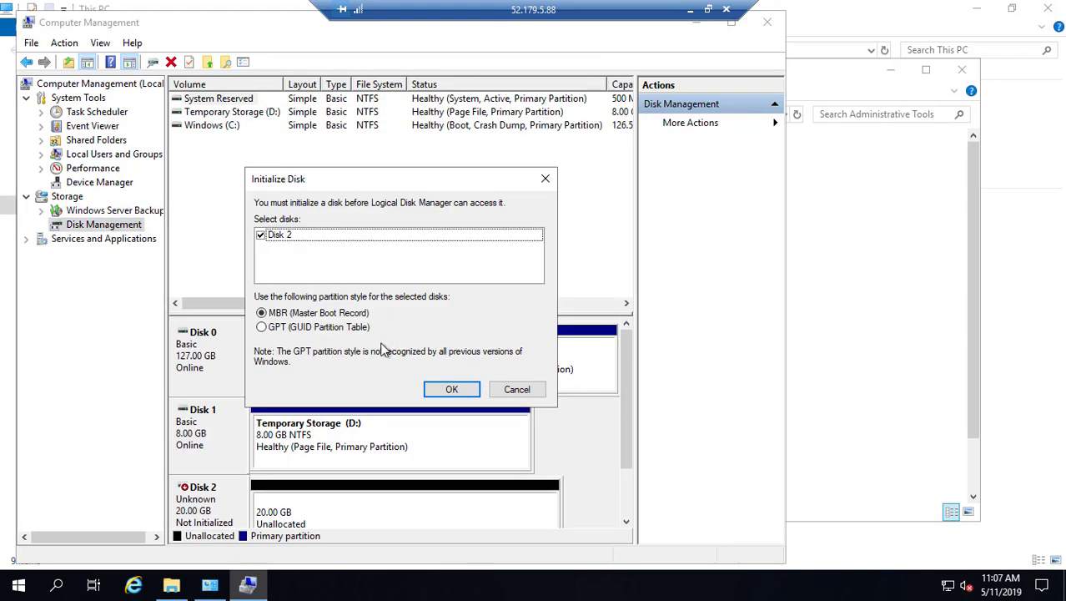
{"action": "left_click", "coordinate": [461, 394]}
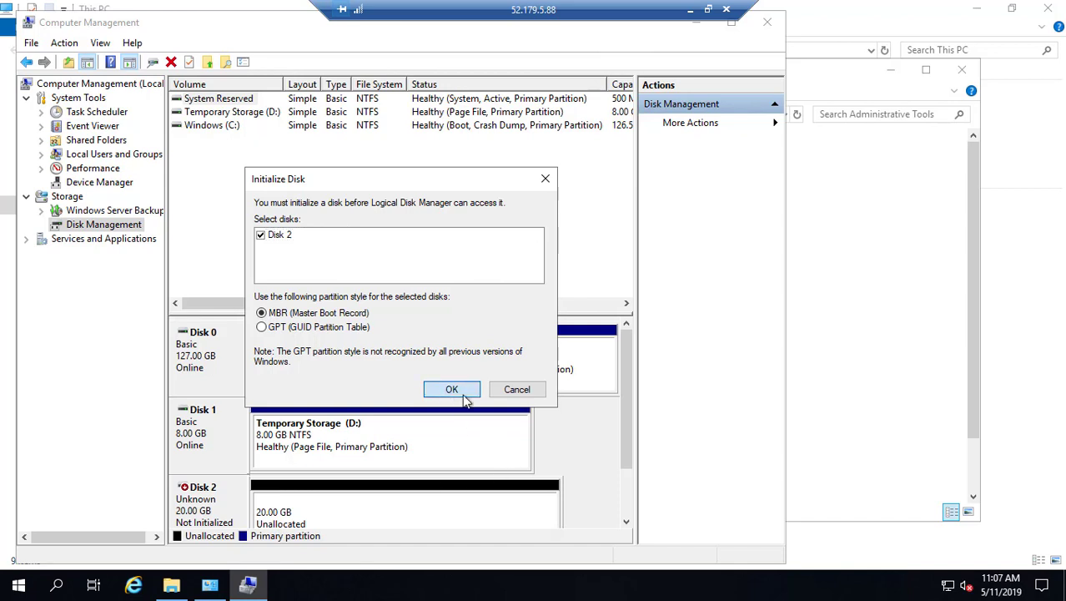
Start a new simple volume on the unallocated space of Disk 2 with size 20477 MB and drive letter E.
{"action": "left_click_drag", "start_coordinate": [620, 428], "coordinate": [620, 474]}
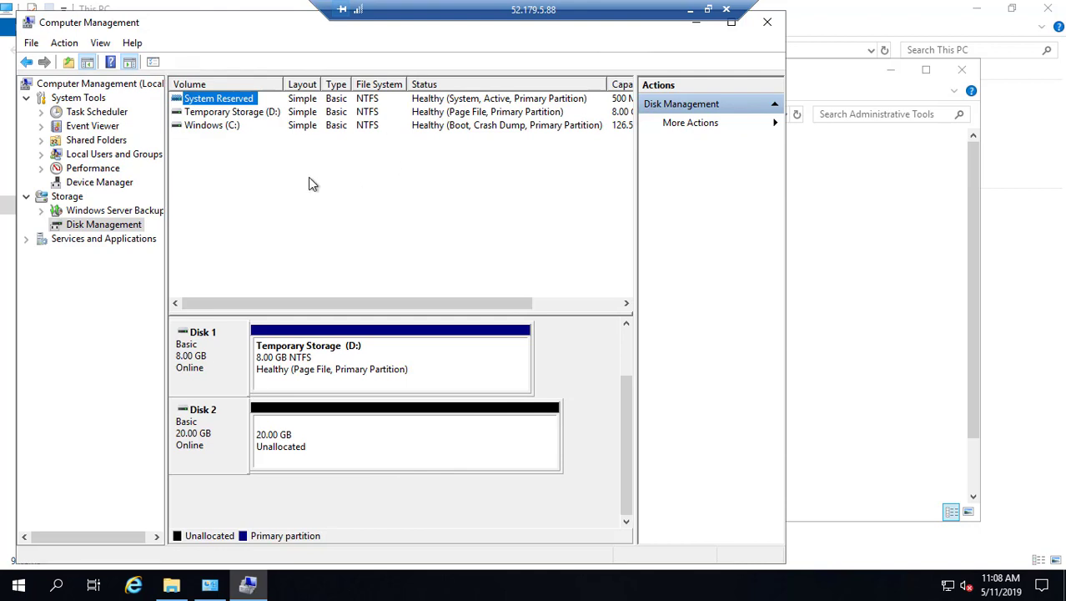
{"action": "right_click", "coordinate": [371, 438]}
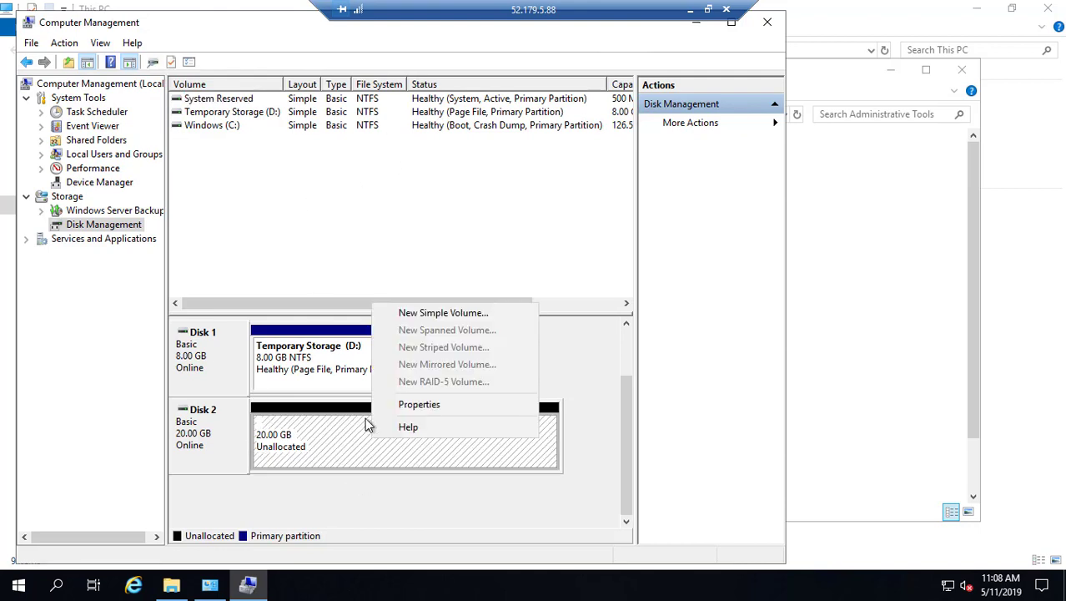
{"action": "left_click", "coordinate": [483, 313]}
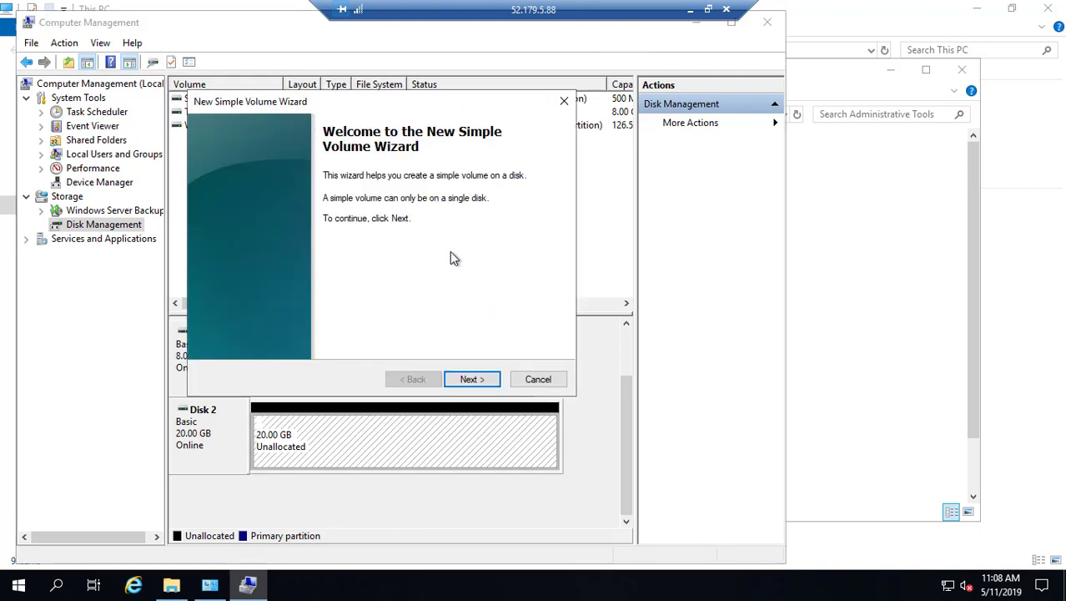
{"action": "left_click", "coordinate": [471, 378]}
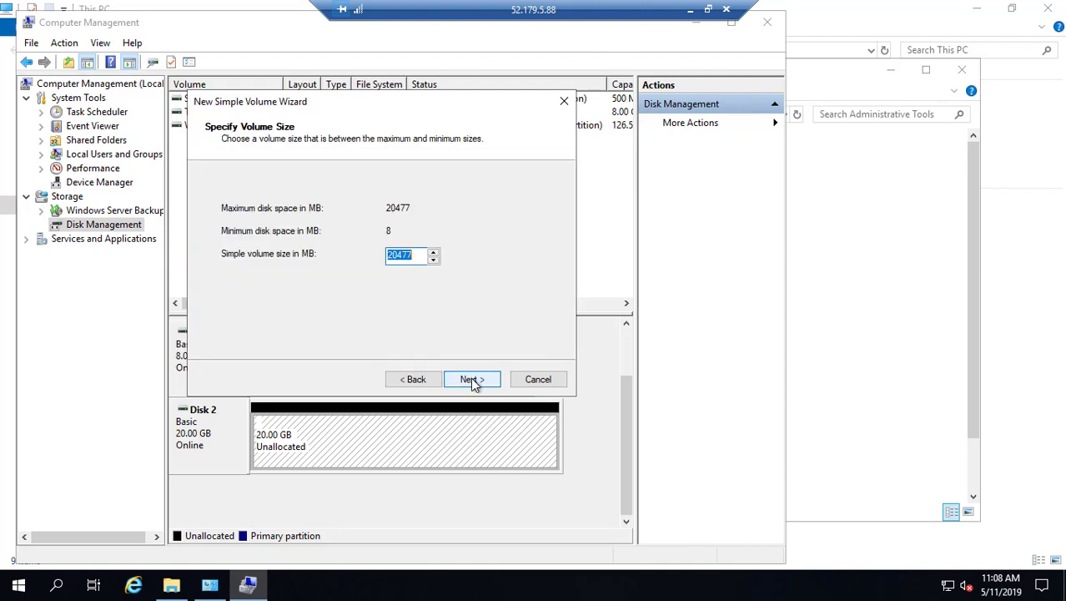
{"action": "left_click", "coordinate": [471, 379]}
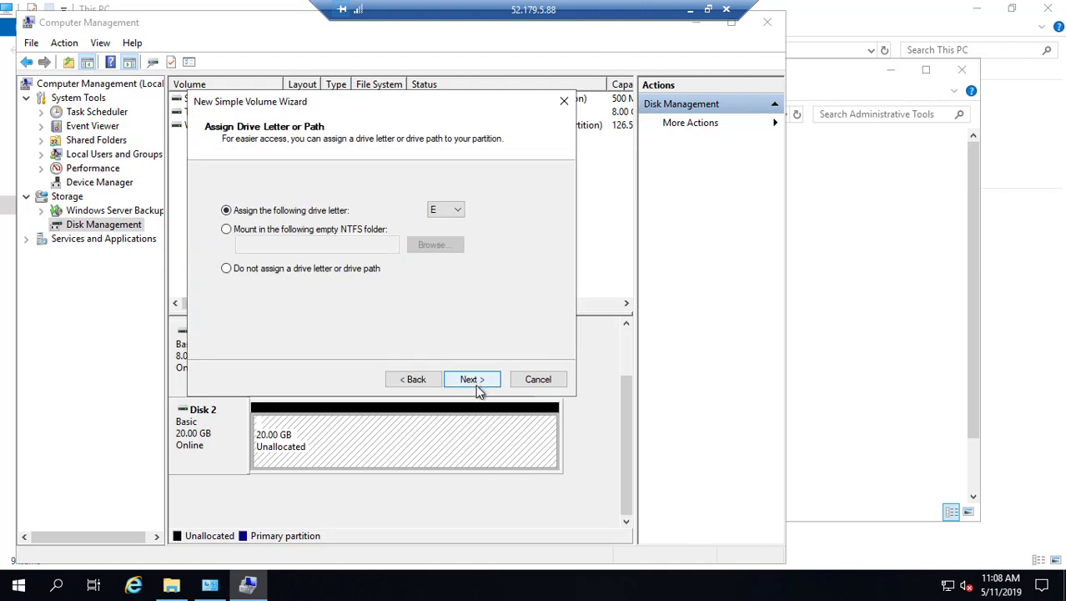
{"action": "left_click", "coordinate": [478, 389]}
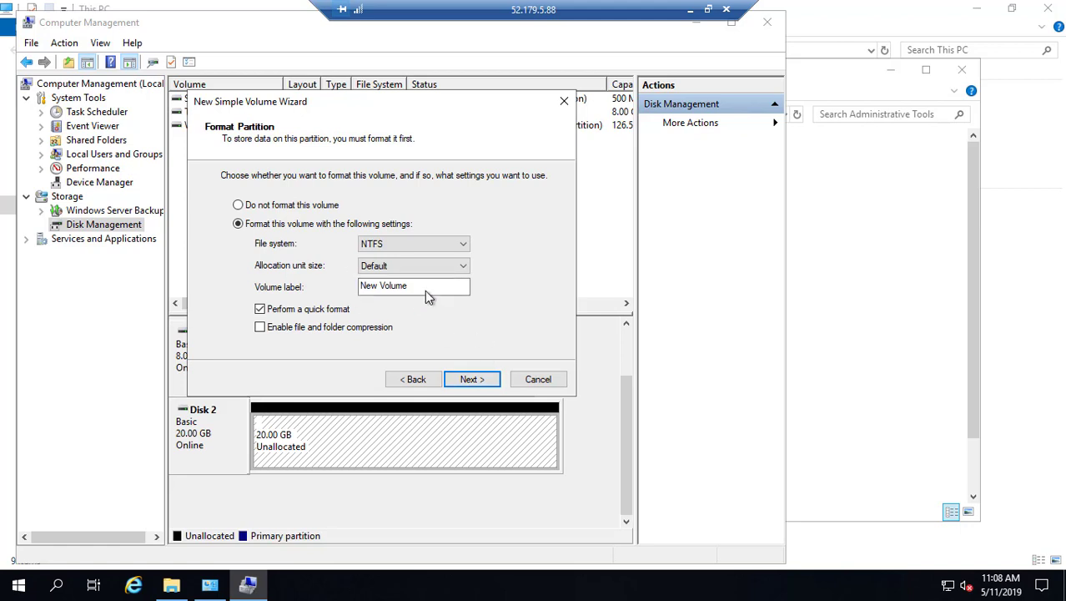
Label the volume Data and create it with a quick NTFS format and default allocation unit size.
{"action": "left_click_drag", "start_coordinate": [425, 287], "coordinate": [258, 288]}
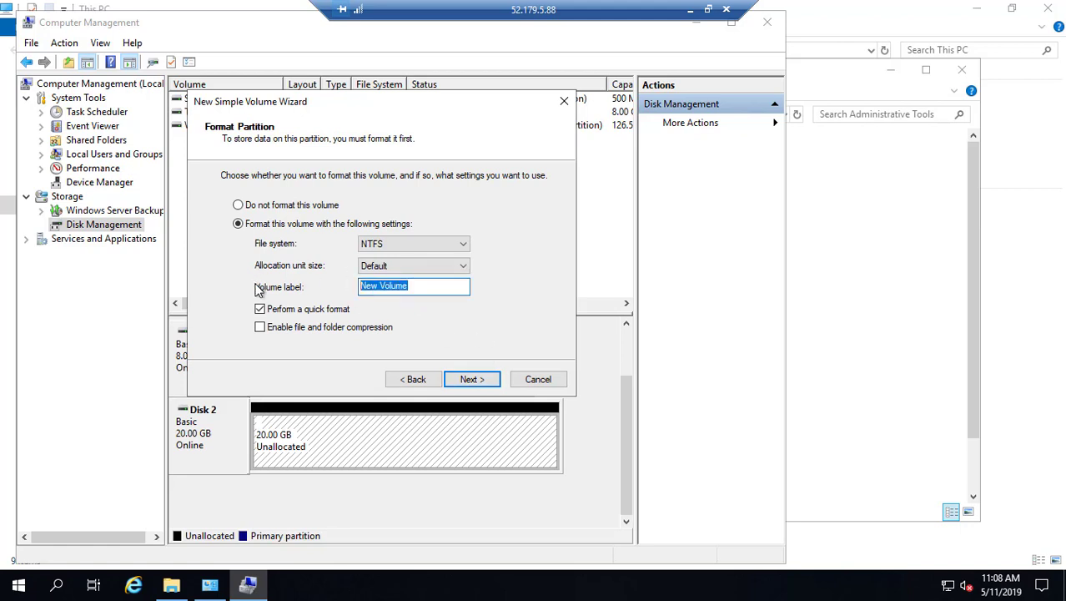
{"action": "type", "text": "Data"}
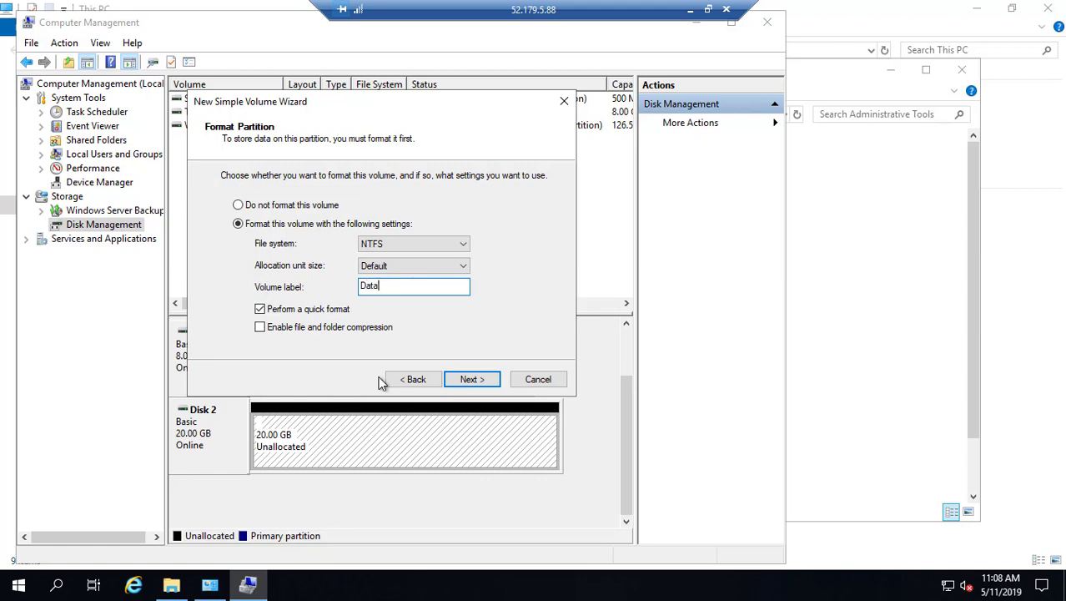
{"action": "left_click", "coordinate": [488, 380]}
{"action": "left_click", "coordinate": [472, 379]}
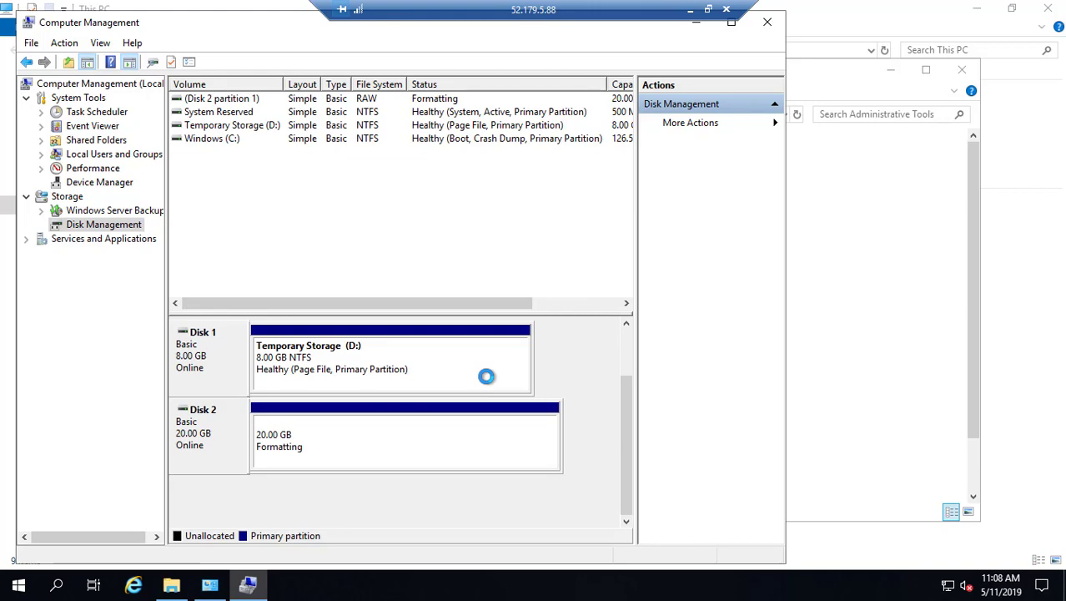
Close the Computer Management, Administrative Tools and This PC windows to return to the desktop.
{"action": "left_click", "coordinate": [768, 22]}
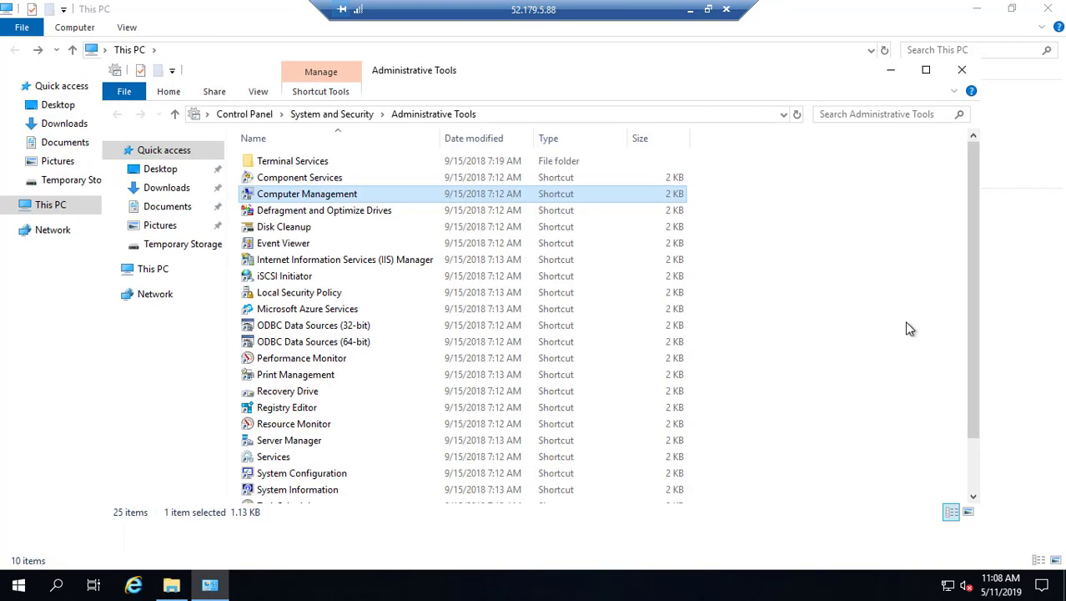
{"action": "left_click", "coordinate": [962, 70]}
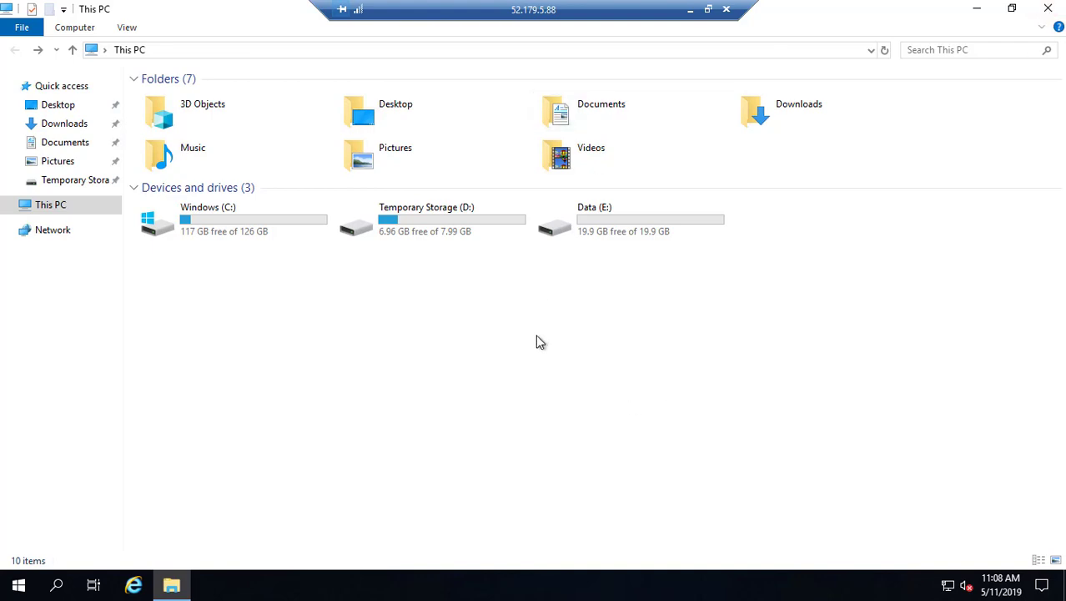
{"action": "left_click", "coordinate": [1048, 8]}
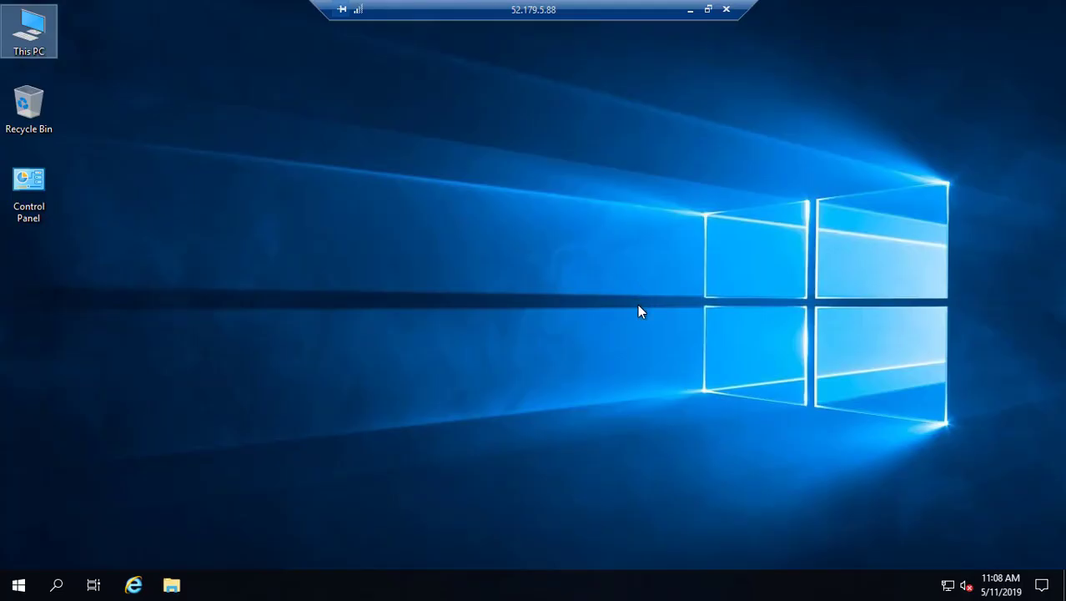
View the system properties of This PC, including edition, processor, memory and computer name, and close the window.
{"action": "right_click", "coordinate": [273, 120]}
{"action": "right_click", "coordinate": [41, 39]}
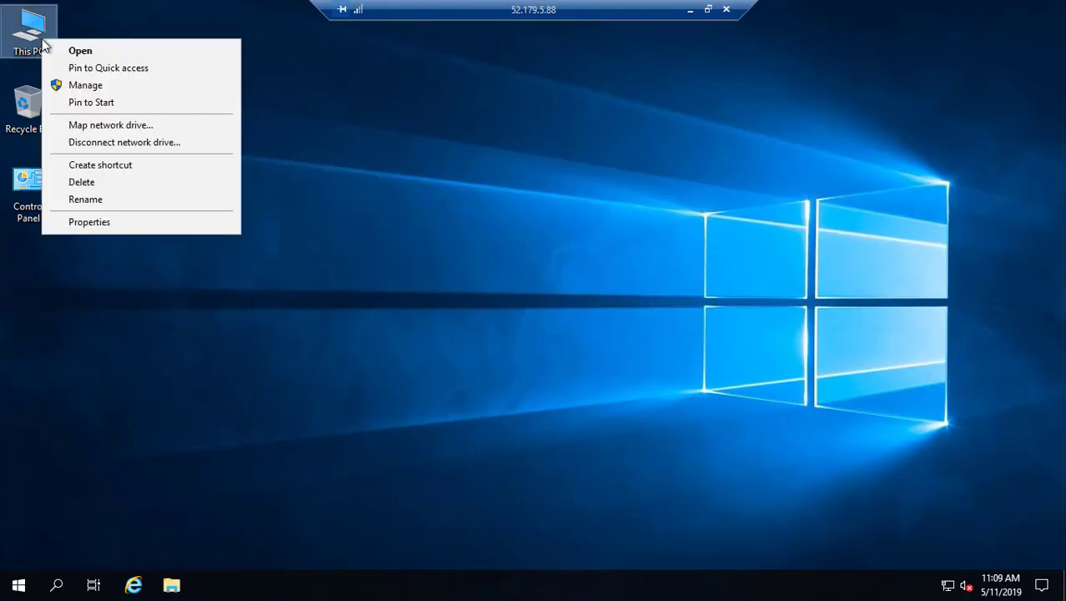
{"action": "left_click", "coordinate": [114, 223]}
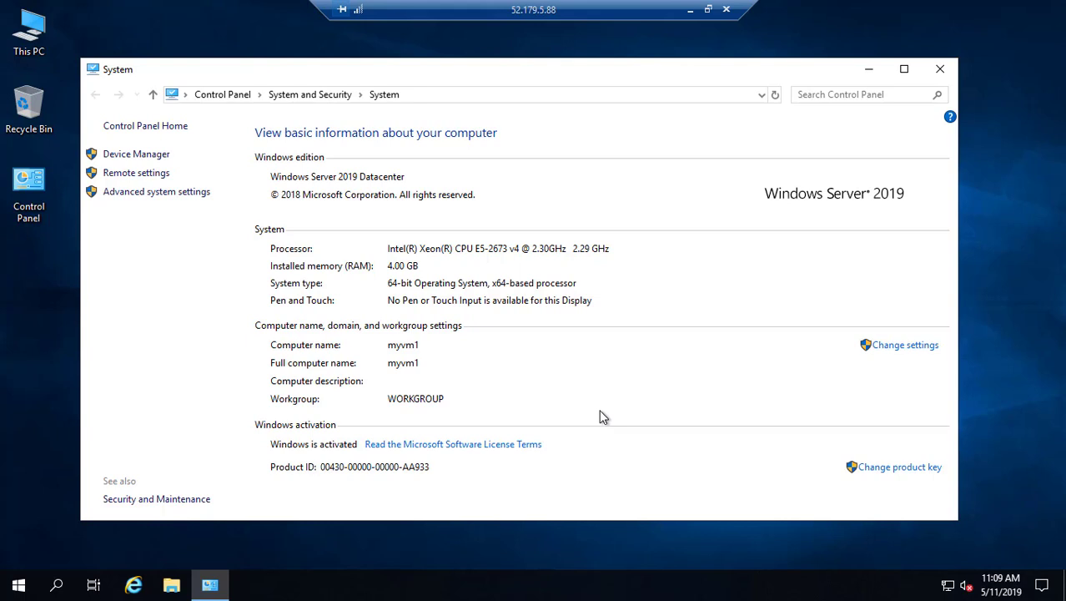
{"action": "left_click", "coordinate": [940, 69]}
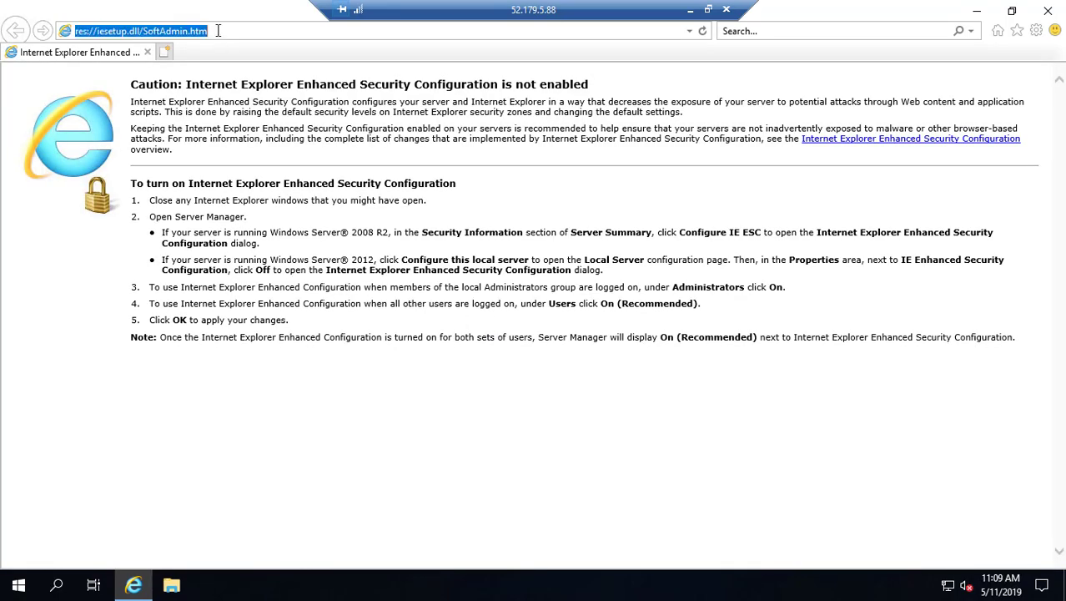
Open Google in Internet Explorer and search for firefox.
{"action": "type", "text": "googl"}
{"action": "key", "text": "Return"}
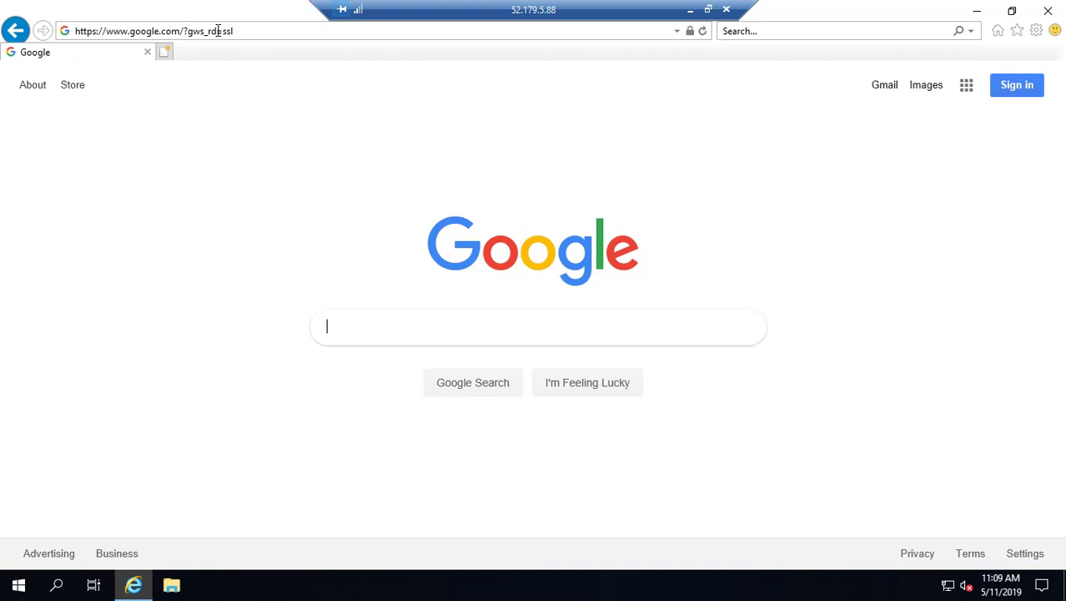
{"action": "type", "text": "fir"}
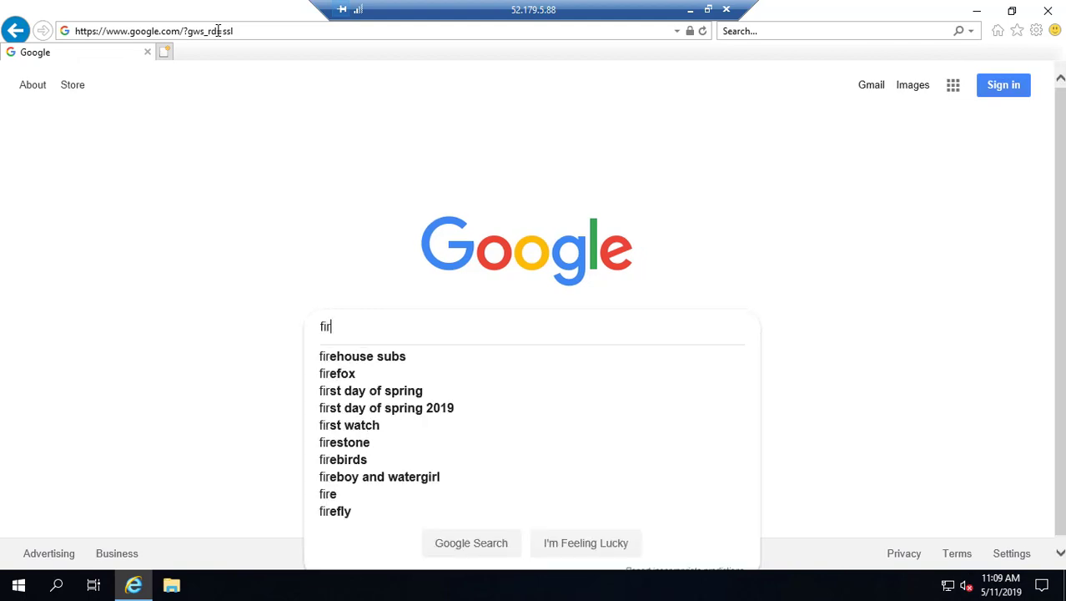
{"action": "key", "text": "Down"}
{"action": "key", "text": "Down"}
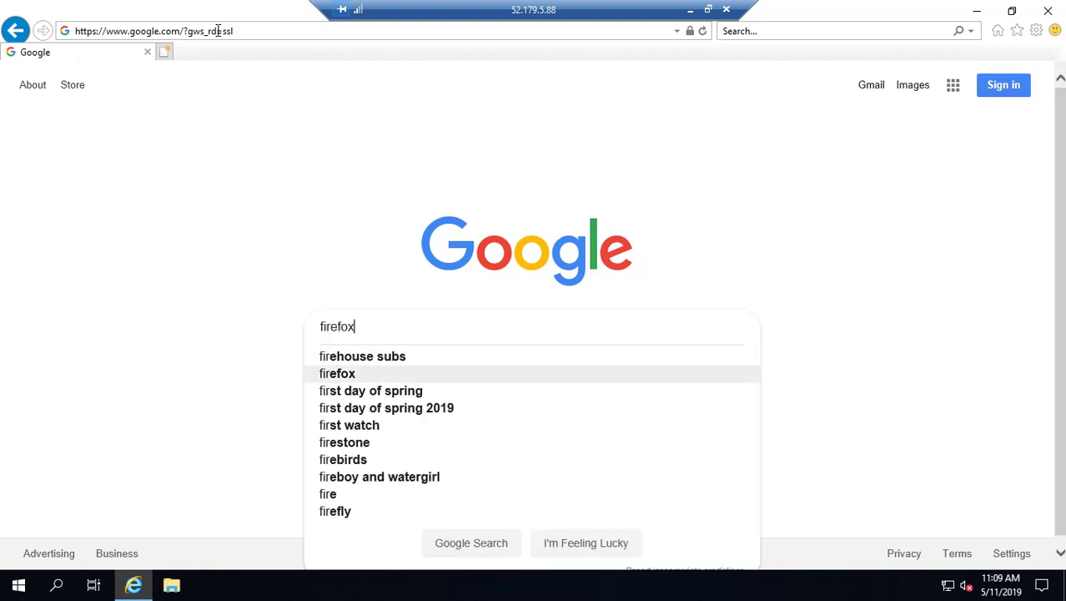
{"action": "key", "text": "Return"}
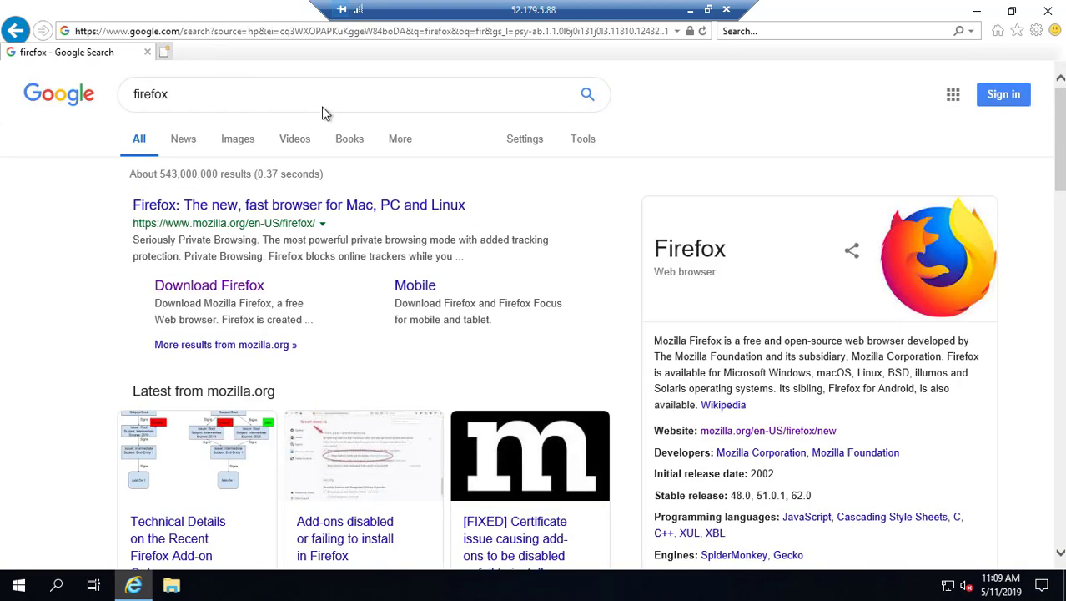
Open Mozilla's Download Firefox page from the search results and save the Firefox installer.
{"action": "left_click", "coordinate": [243, 287]}
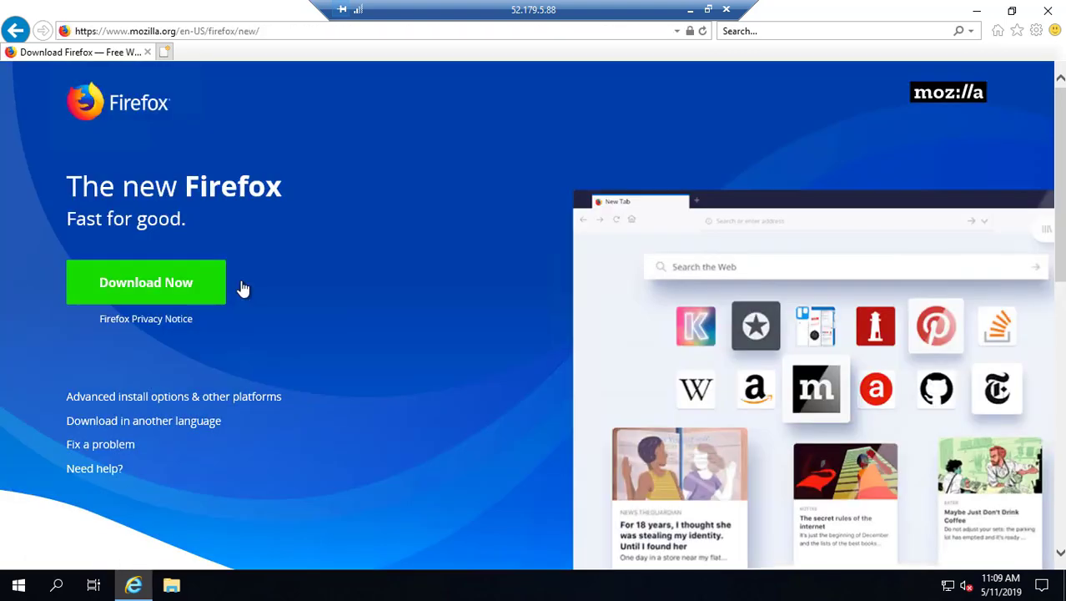
{"action": "left_click", "coordinate": [169, 282]}
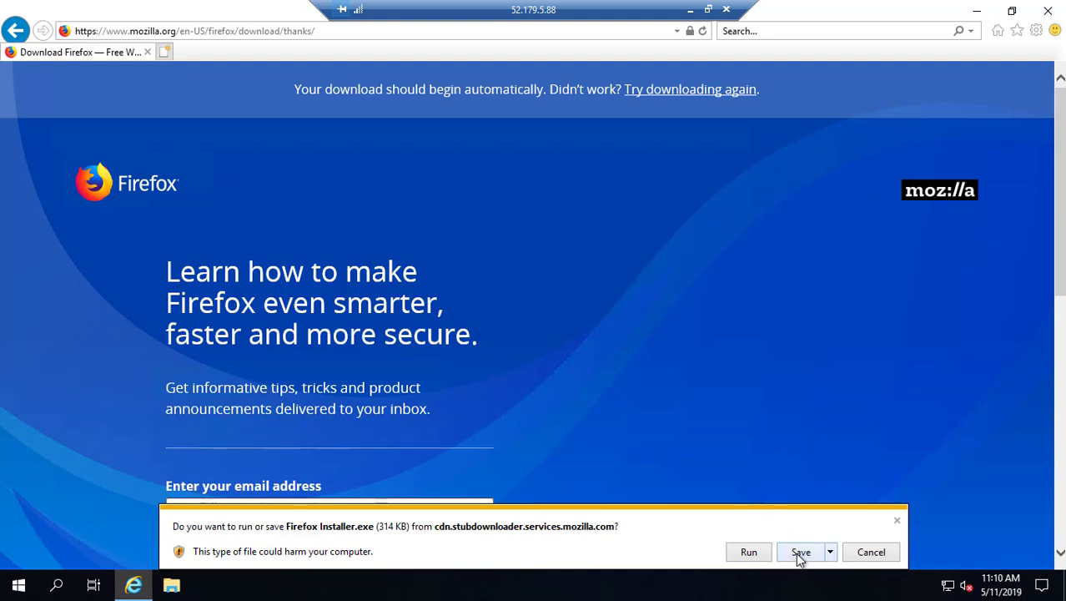
{"action": "left_click", "coordinate": [800, 552]}
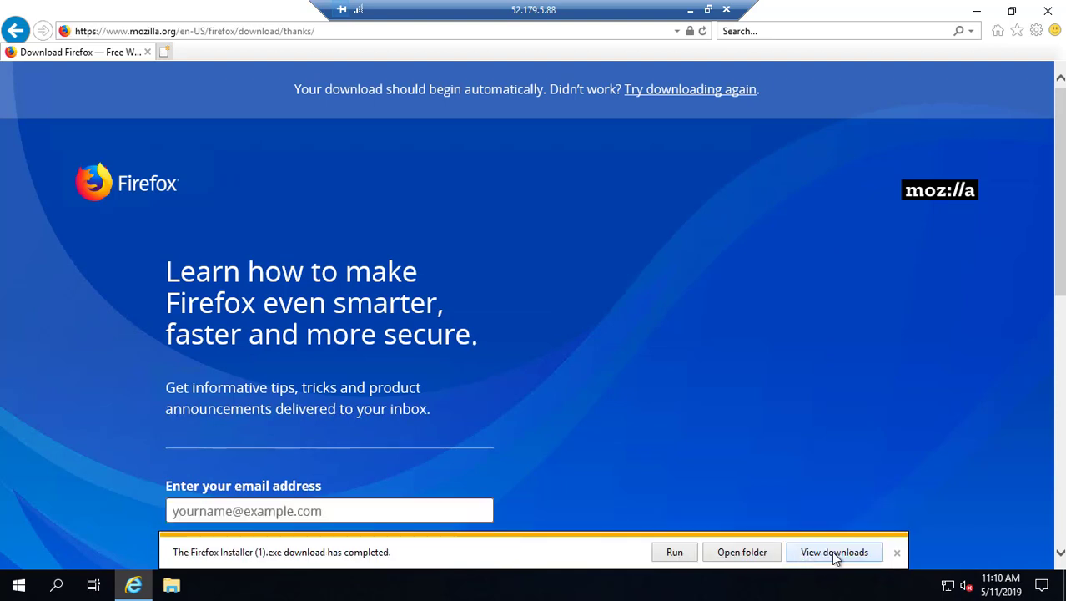
Run the newly downloaded Firefox installer from the downloads list, re-install Firefox and close the downloads list.
{"action": "left_click", "coordinate": [834, 553]}
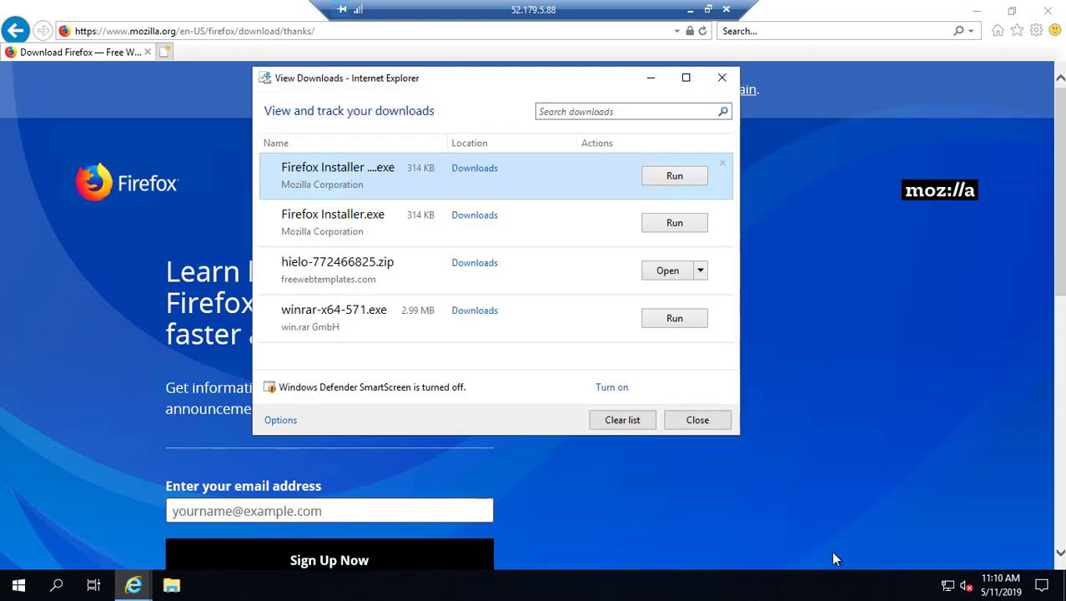
{"action": "left_click", "coordinate": [689, 178]}
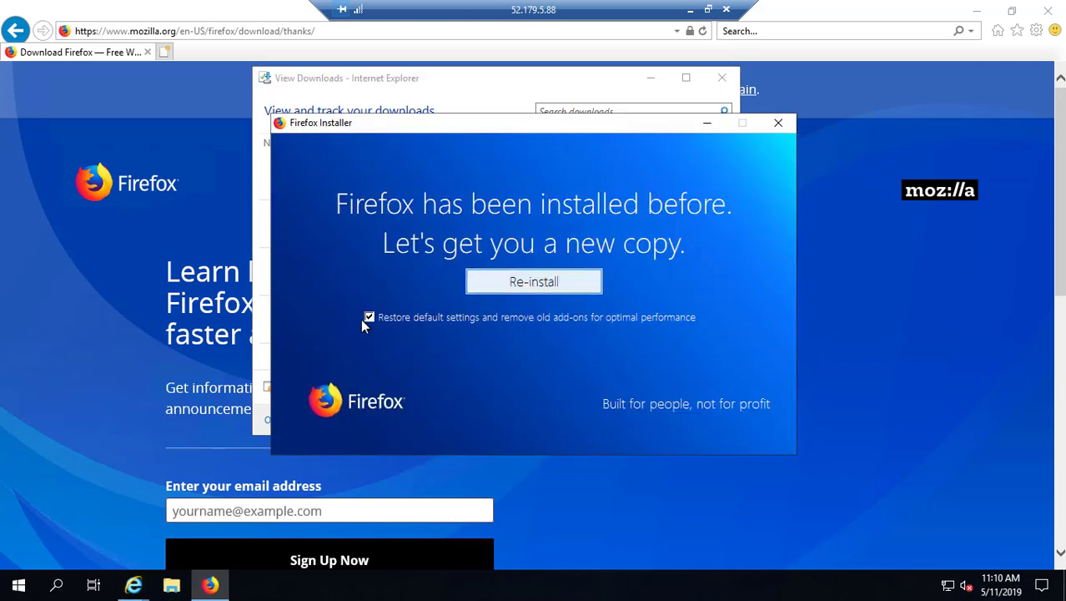
{"action": "left_click", "coordinate": [534, 282]}
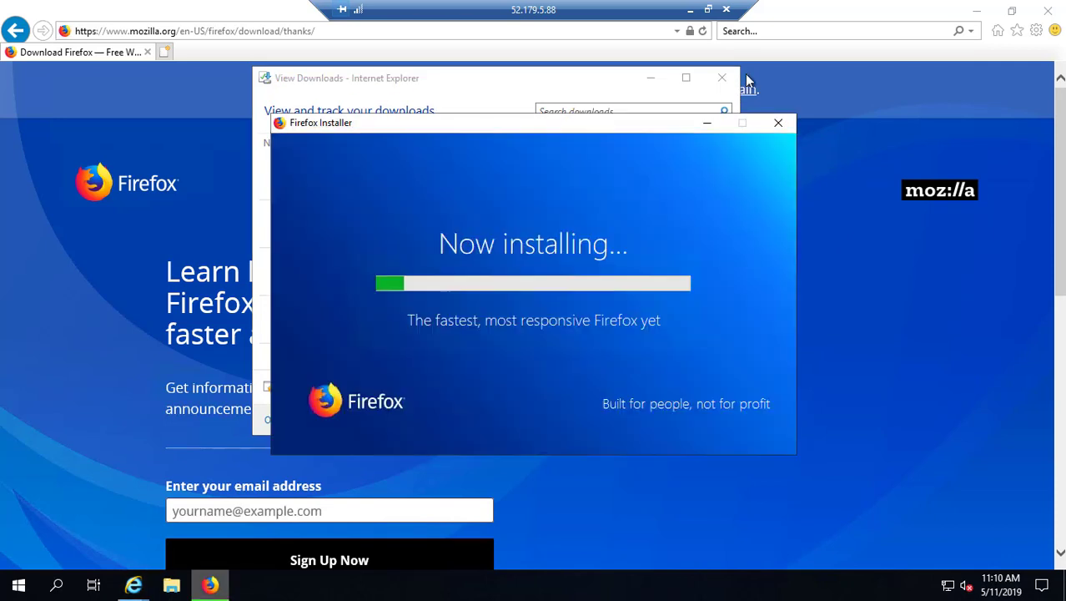
{"action": "left_click", "coordinate": [722, 78]}
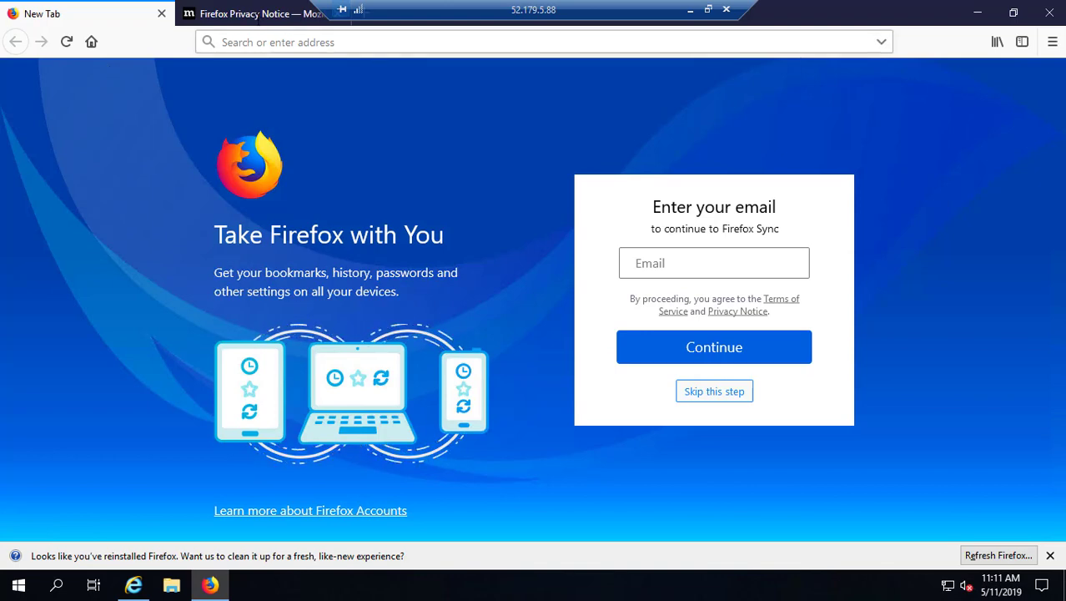
Load google.com in the newly installed Firefox browser.
{"action": "left_click", "coordinate": [350, 42]}
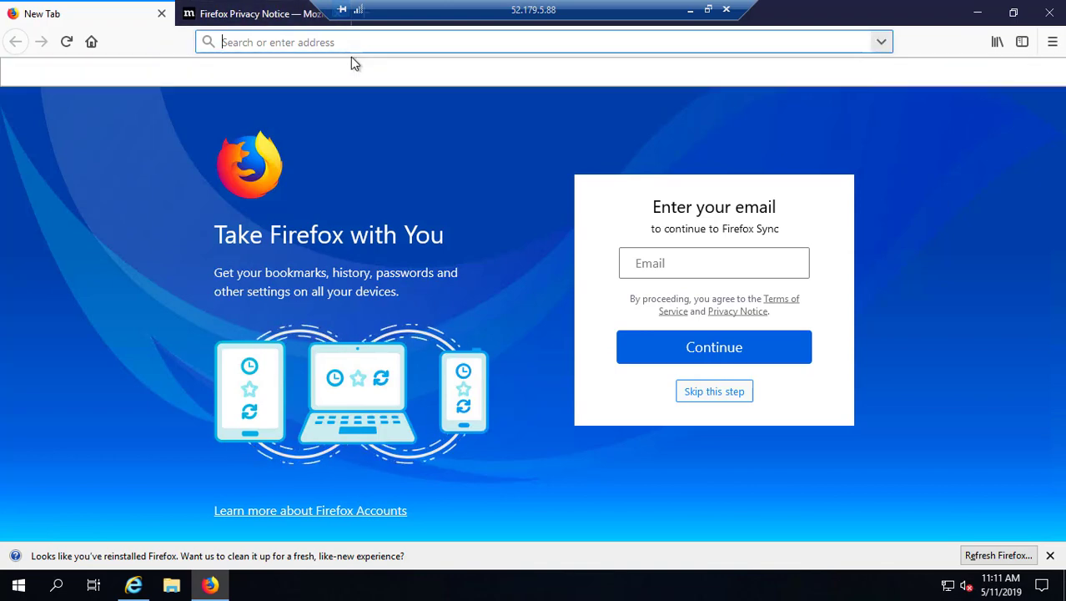
{"action": "type", "text": "google.com/"}
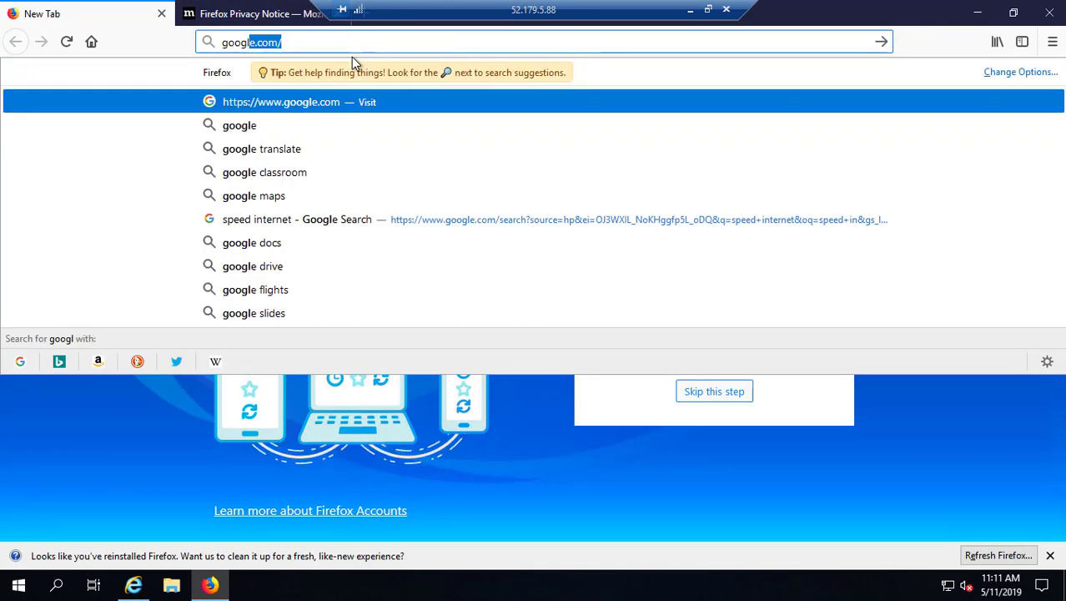
{"action": "key", "text": "Return"}
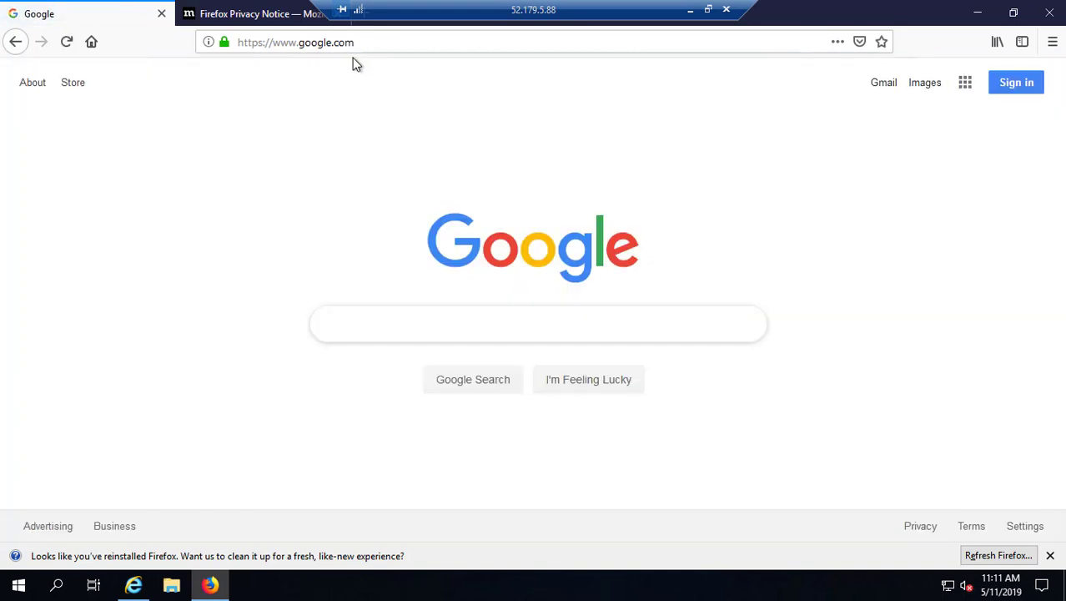
Set the Windows time zone to (UTC+03:00) Kuwait, Riyadh in the date and time settings and close them.
{"action": "mouse_move", "coordinate": [980, 584]}
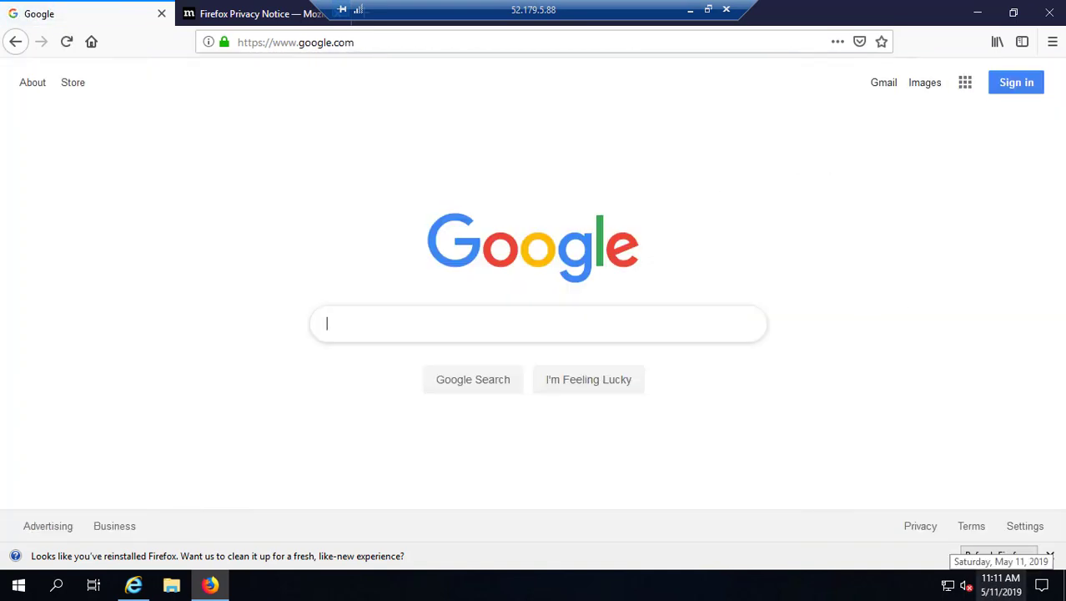
{"action": "right_click", "coordinate": [996, 592]}
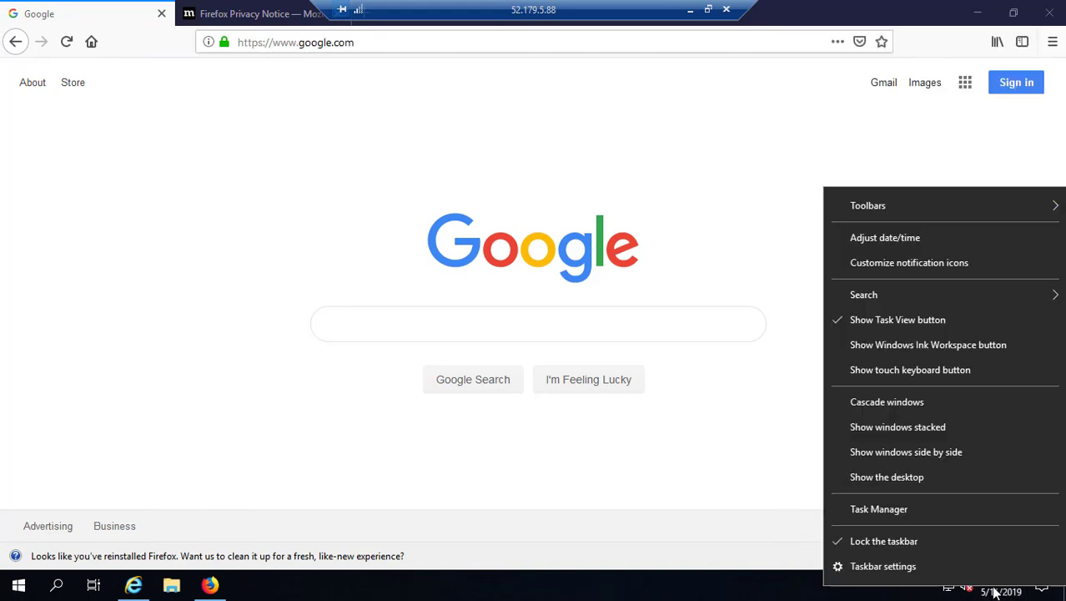
{"action": "left_click", "coordinate": [887, 237]}
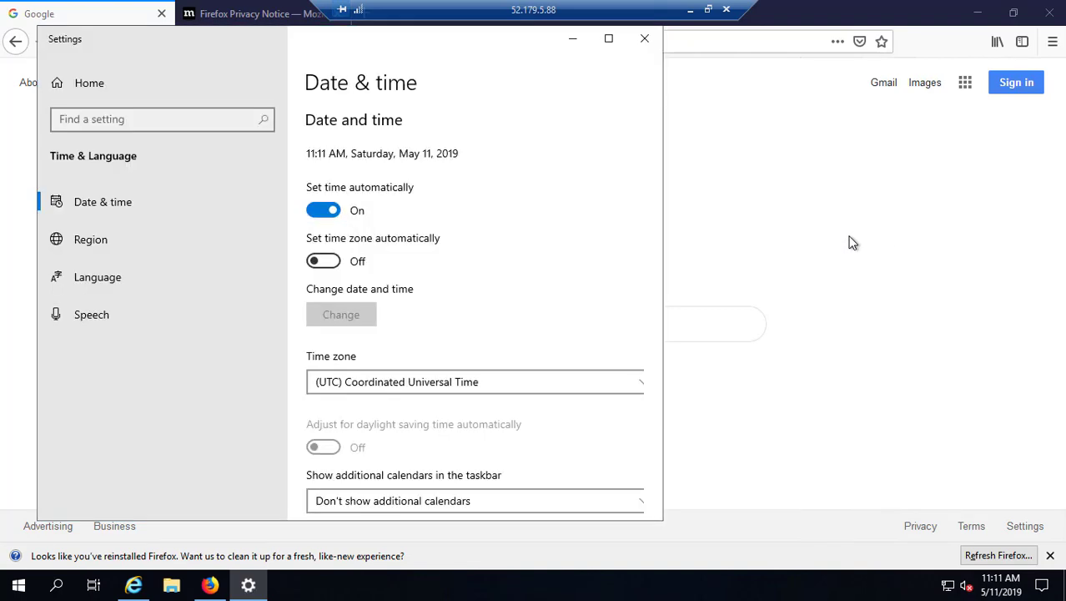
{"action": "left_click", "coordinate": [551, 381]}
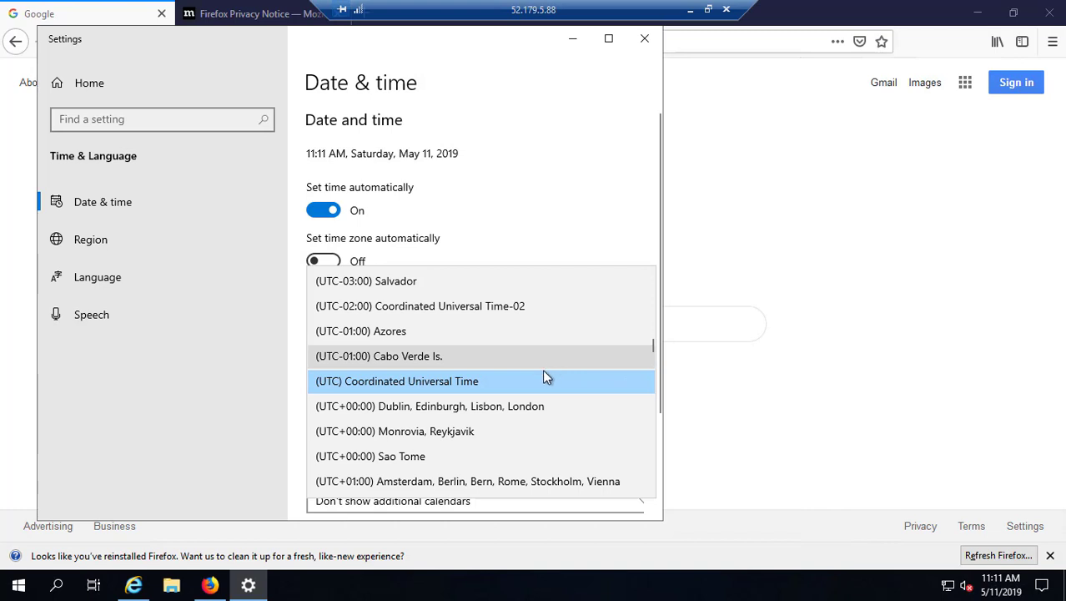
{"action": "scroll", "coordinate": [539, 377], "scroll_direction": "down", "scroll_amount": 4}
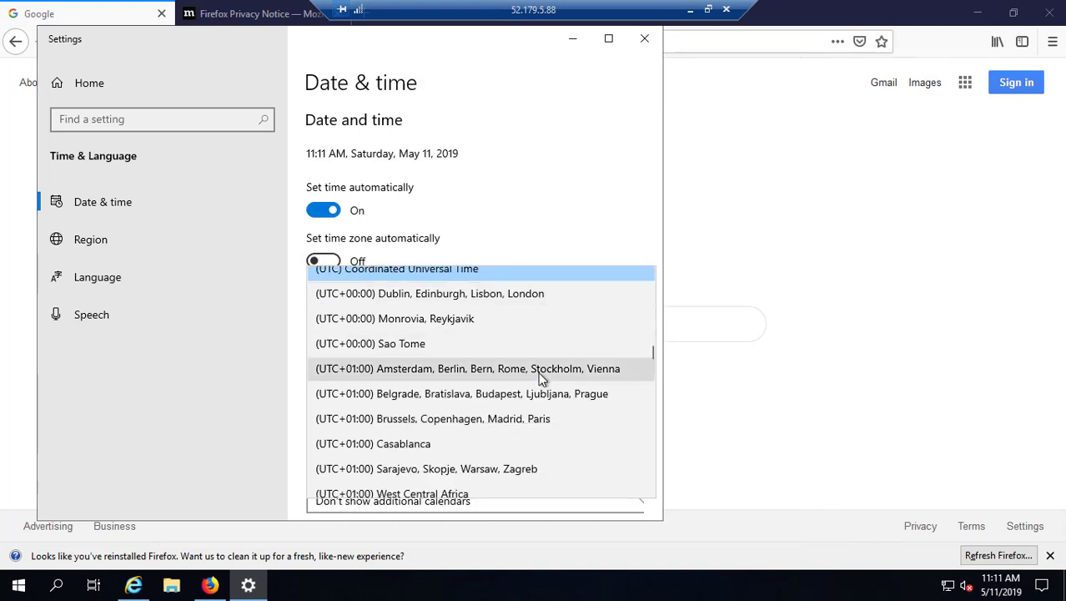
{"action": "scroll", "coordinate": [537, 382], "scroll_direction": "down", "scroll_amount": 1}
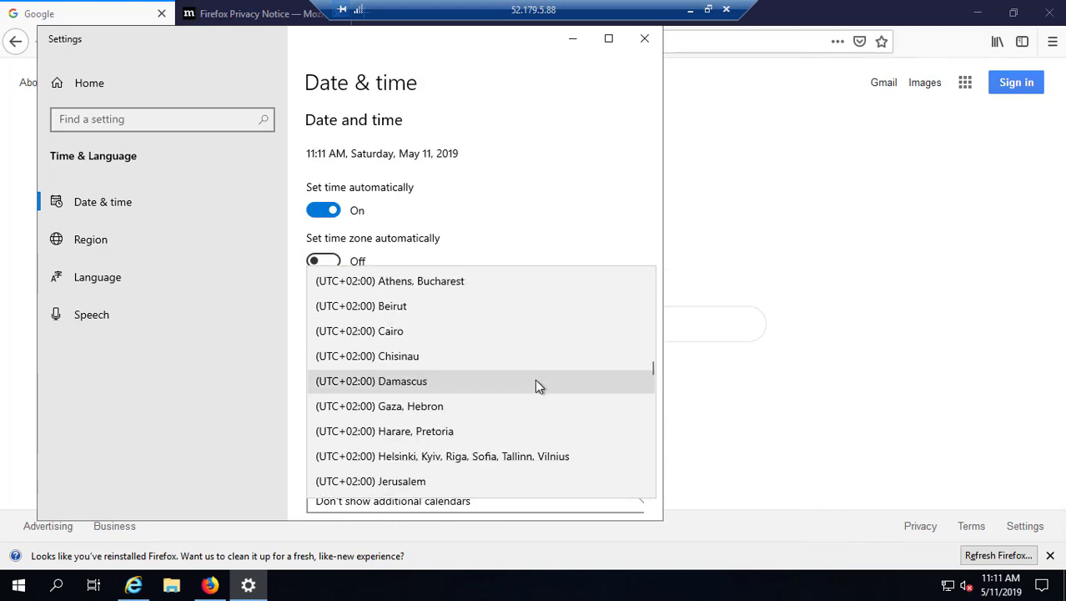
{"action": "scroll", "coordinate": [536, 386], "scroll_direction": "down", "scroll_amount": 1}
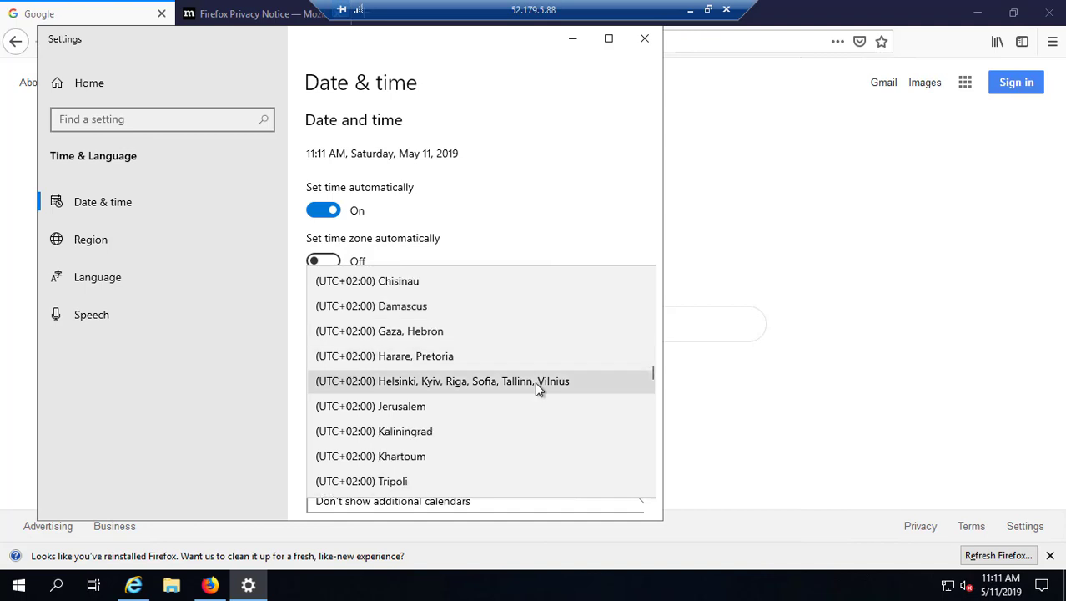
{"action": "scroll", "coordinate": [535, 381], "scroll_direction": "down", "scroll_amount": 2}
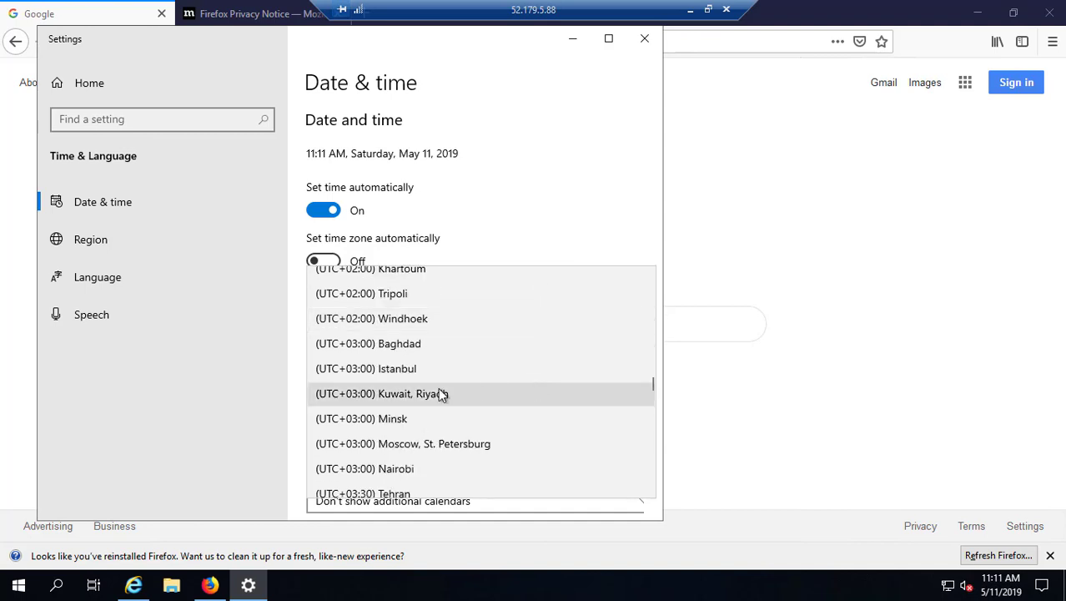
{"action": "left_click", "coordinate": [447, 402]}
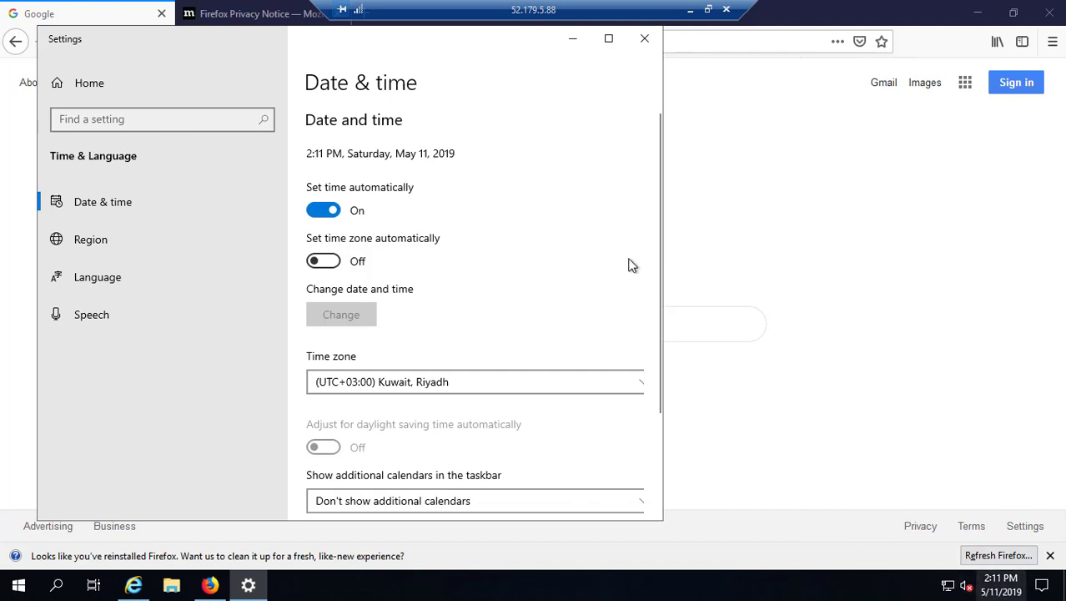
{"action": "left_click", "coordinate": [644, 38]}
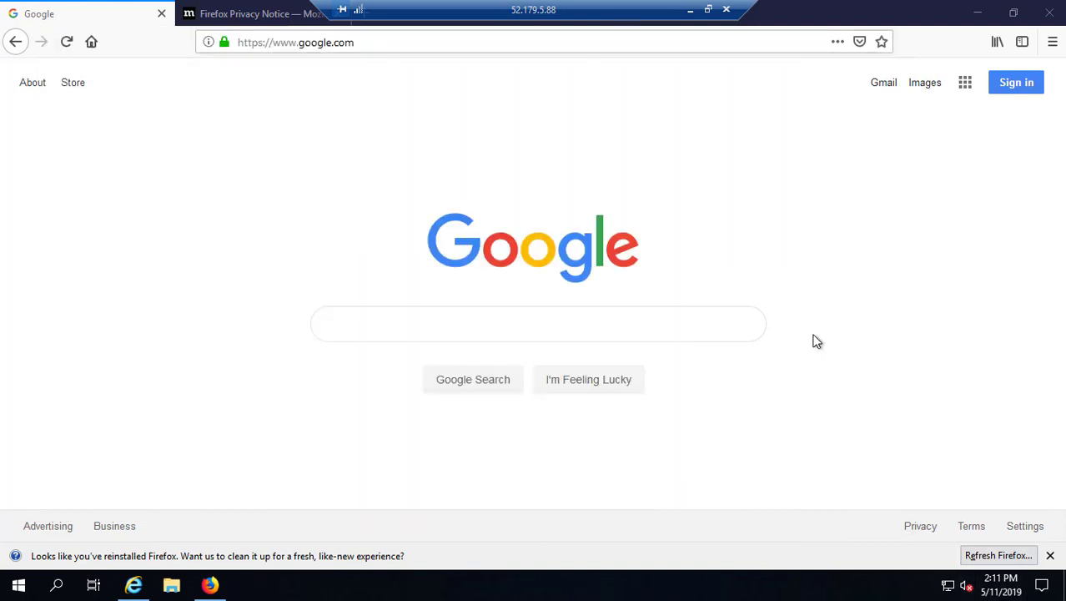
Search Google for "speed test" and open the Speedtest by Ookla site from the results.
{"action": "left_click", "coordinate": [475, 322]}
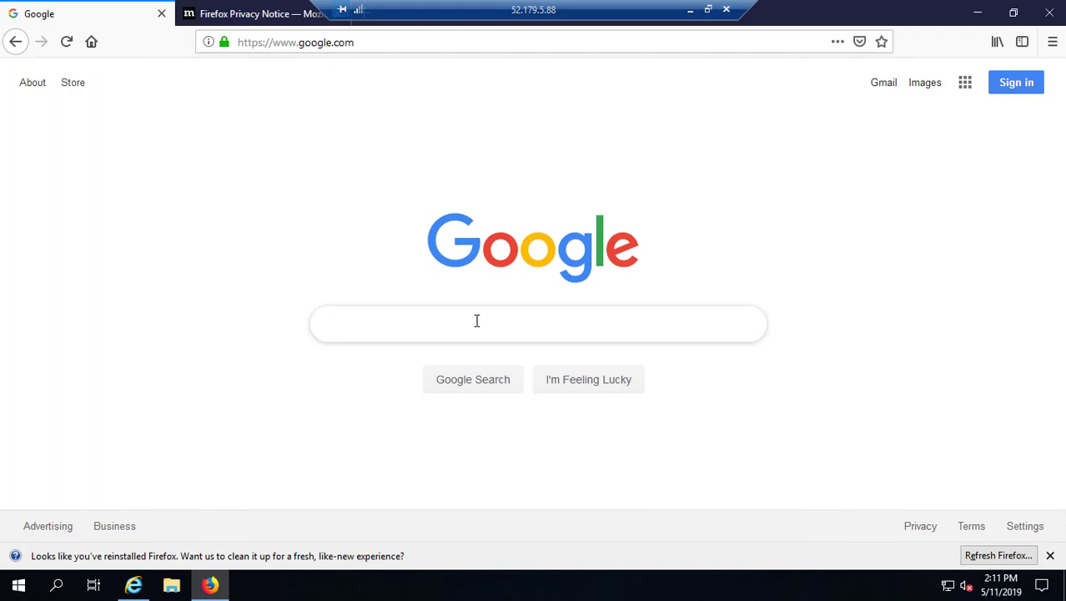
{"action": "type", "text": "speed"}
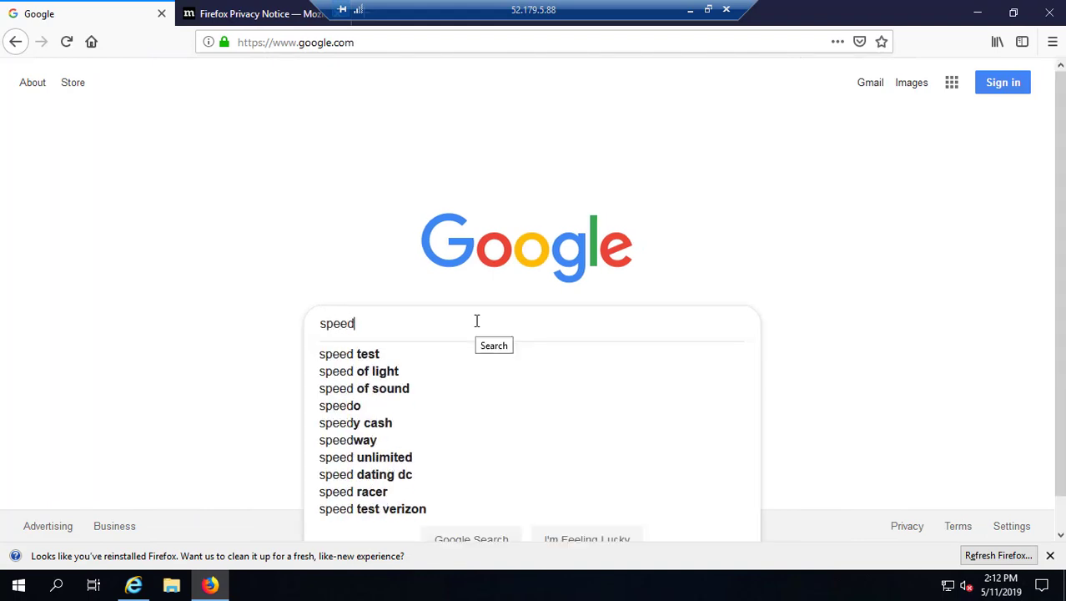
{"action": "key", "text": "Down"}
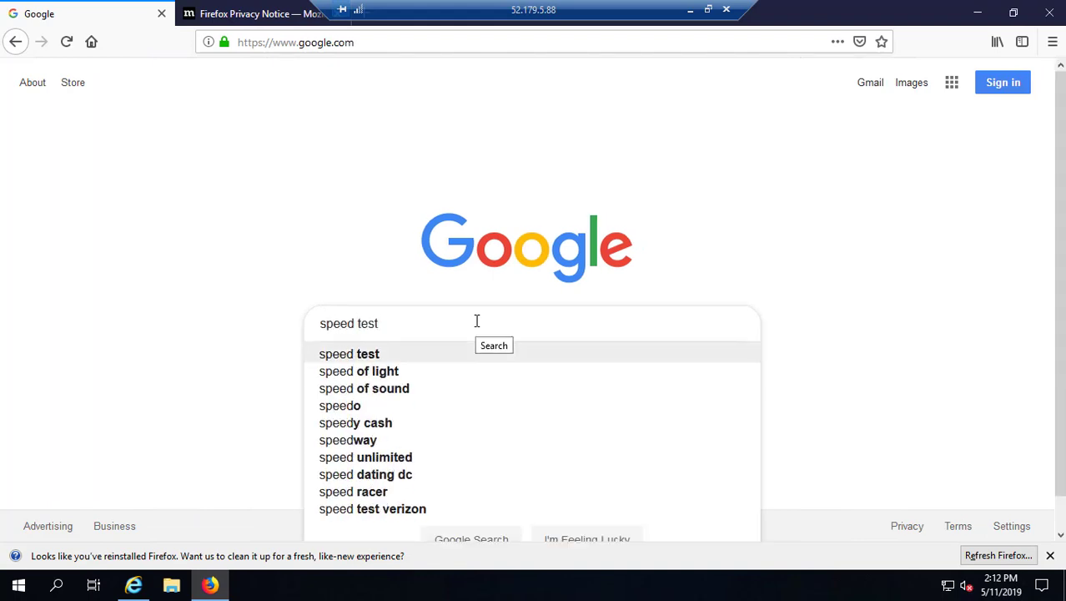
{"action": "key", "text": "Return"}
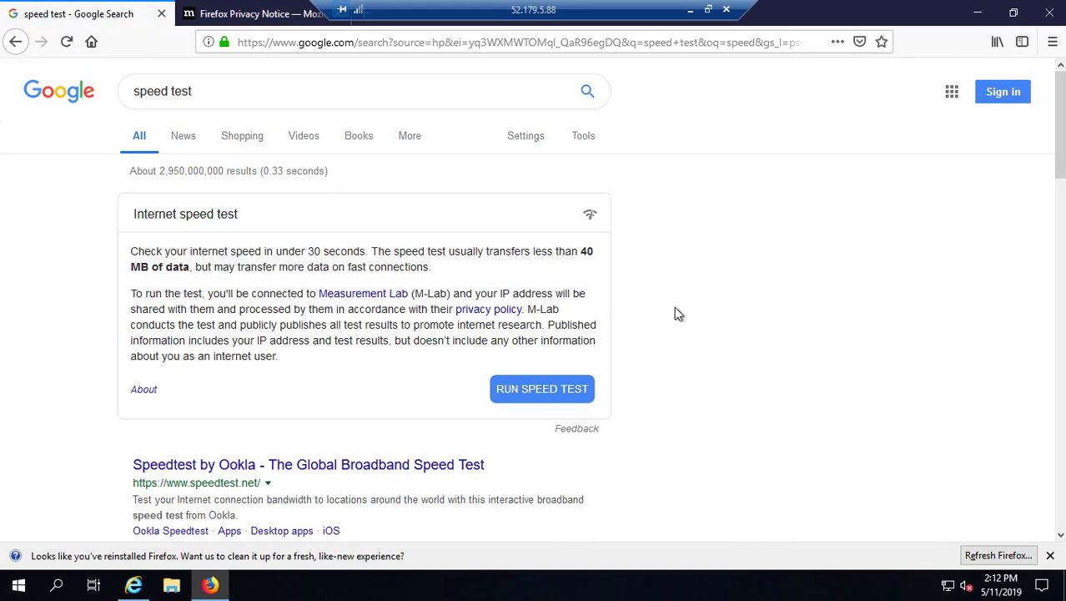
{"action": "scroll", "coordinate": [684, 319], "scroll_direction": "down", "scroll_amount": 5}
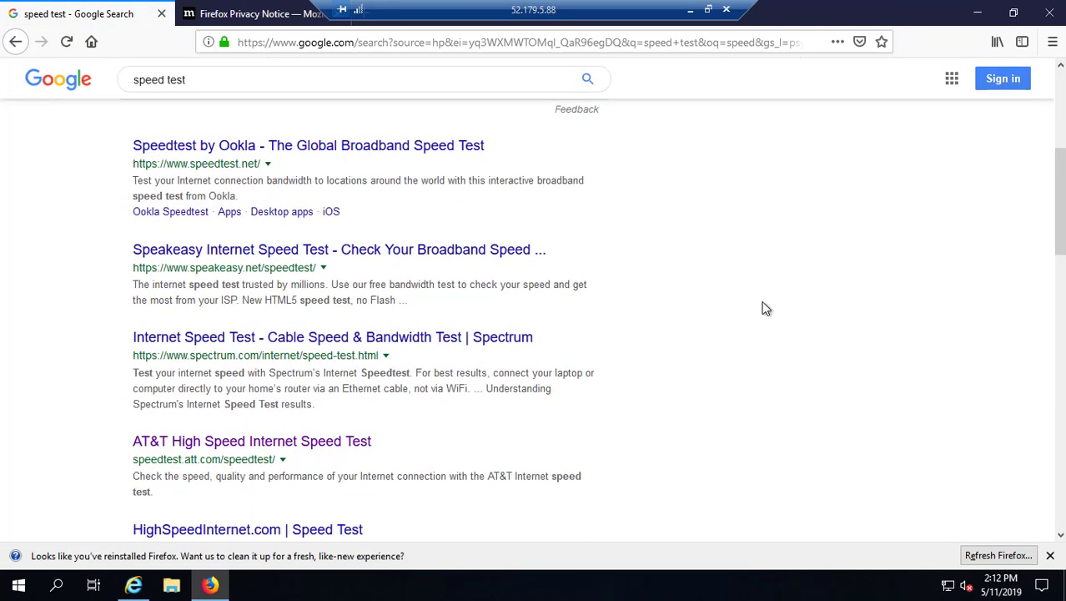
{"action": "left_click", "coordinate": [346, 146]}
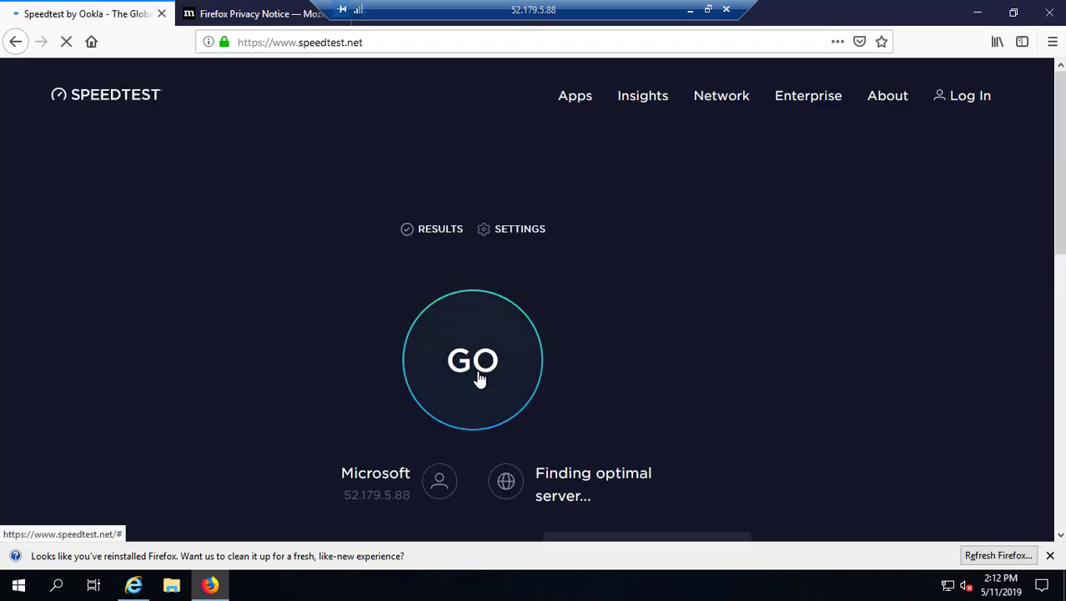
Run the Speedtest connection test and dismiss the offer for the Windows app to view the results.
{"action": "scroll", "coordinate": [674, 367], "scroll_direction": "down", "scroll_amount": 3}
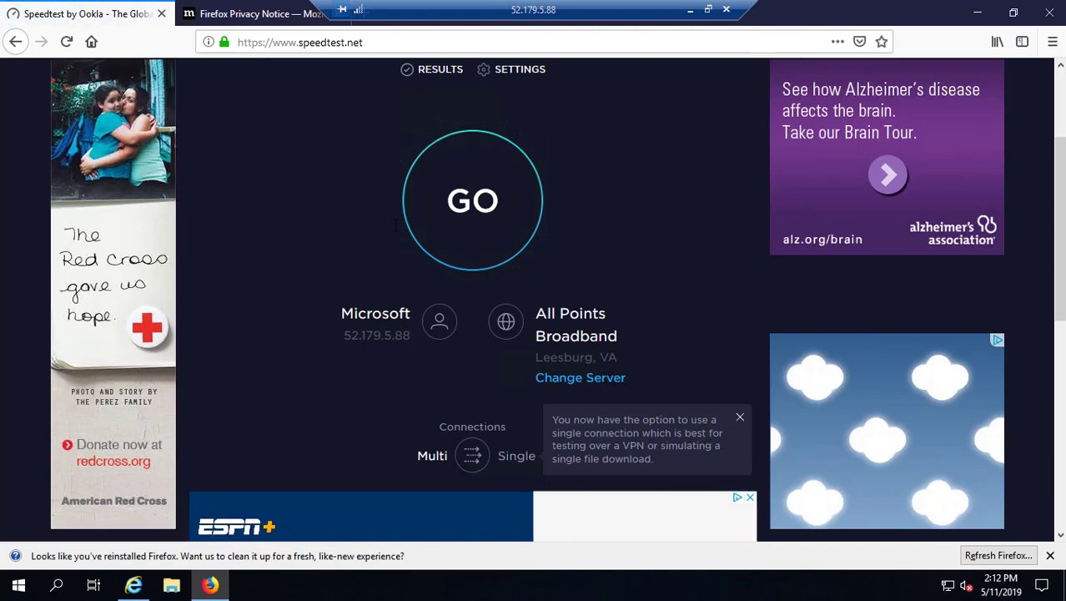
{"action": "left_click", "coordinate": [459, 204]}
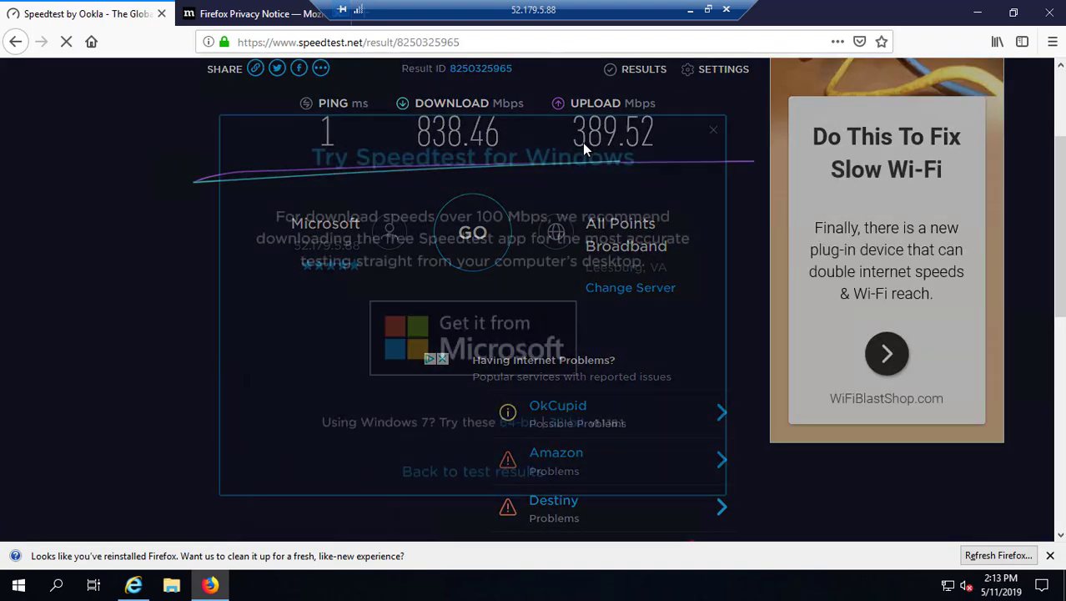
{"action": "left_click", "coordinate": [714, 131]}
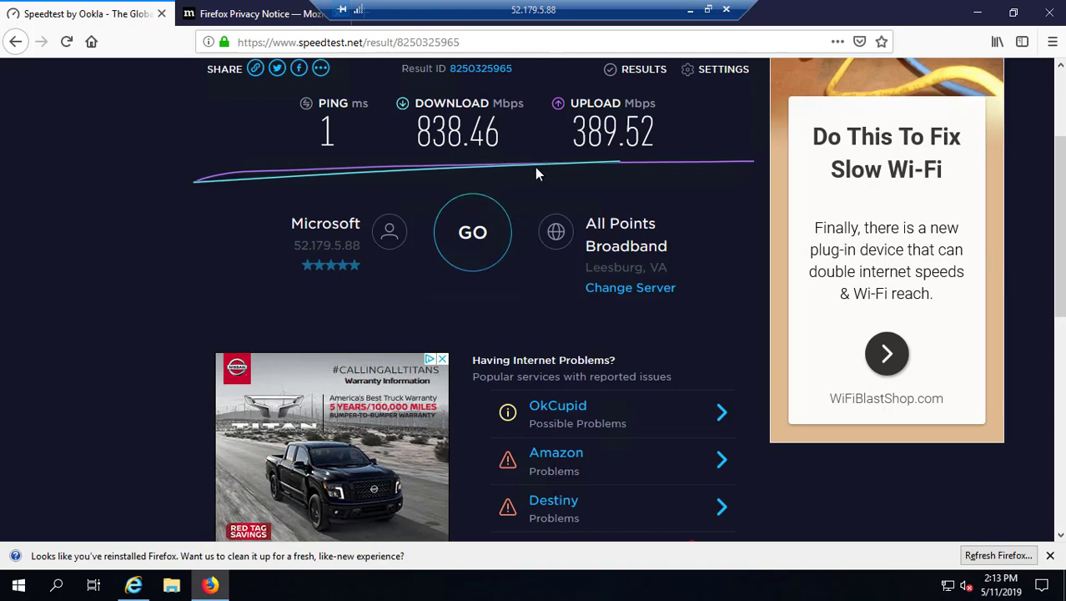
Close Firefox and Internet Explorer, and open This PC to check the available drives before closing it.
{"action": "left_click", "coordinate": [1052, 15]}
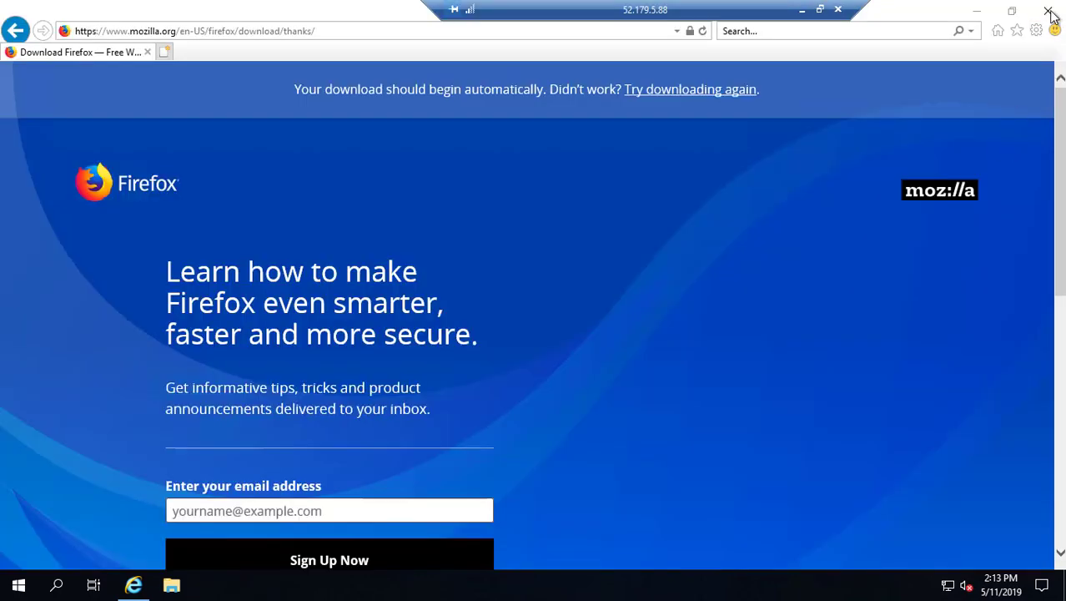
{"action": "left_click", "coordinate": [1052, 13]}
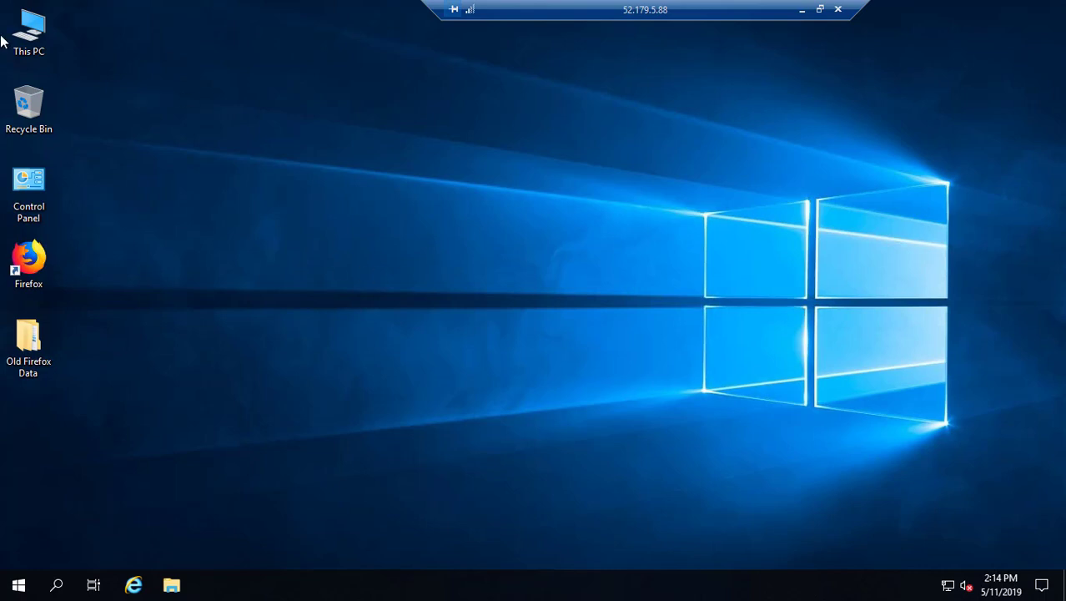
{"action": "double_click", "coordinate": [37, 34]}
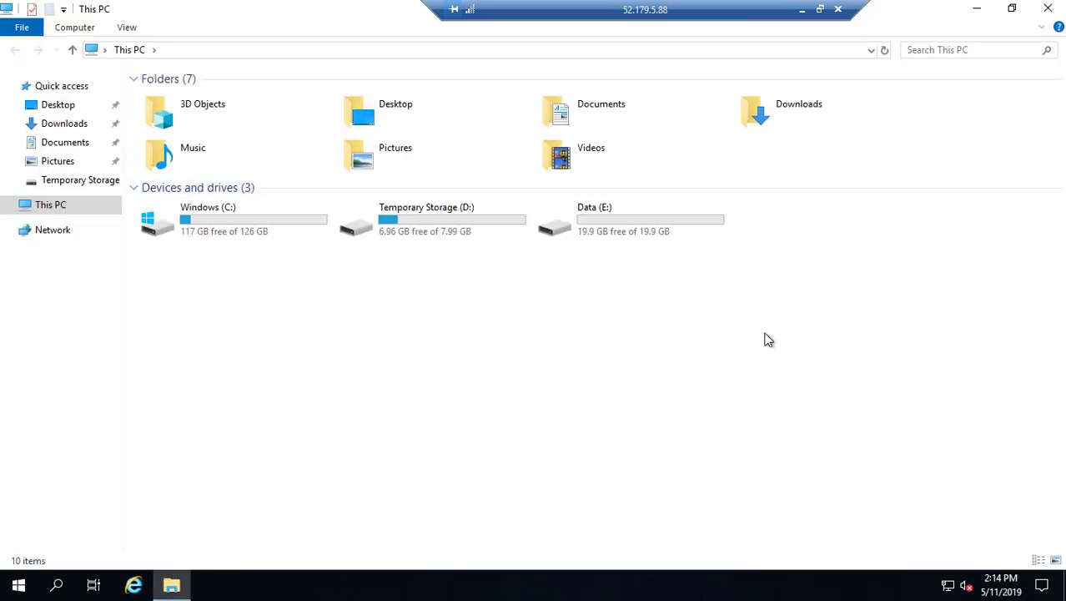
{"action": "left_click", "coordinate": [1050, 10]}
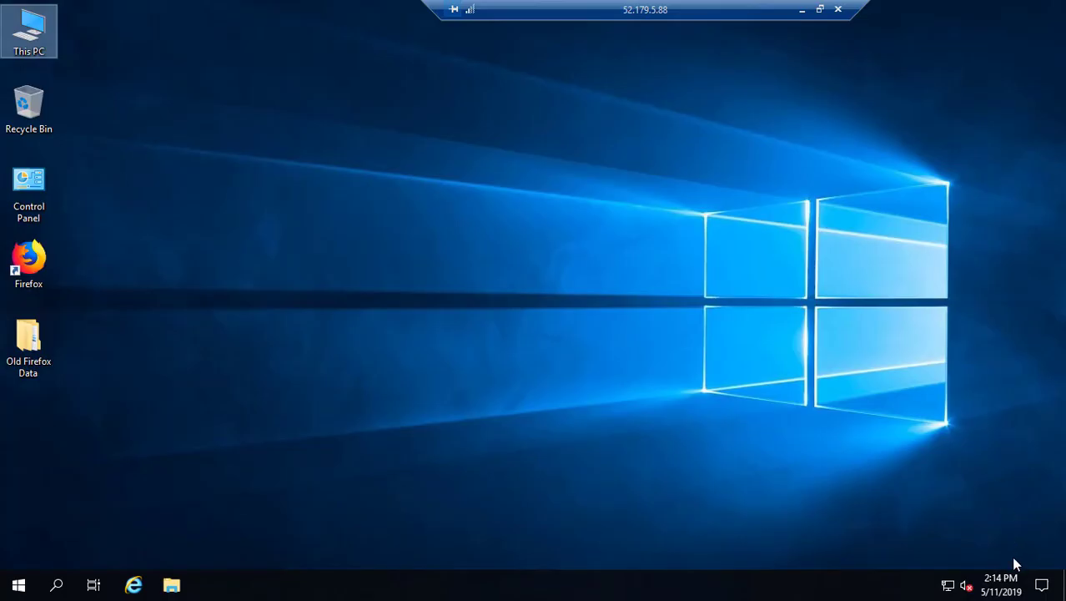